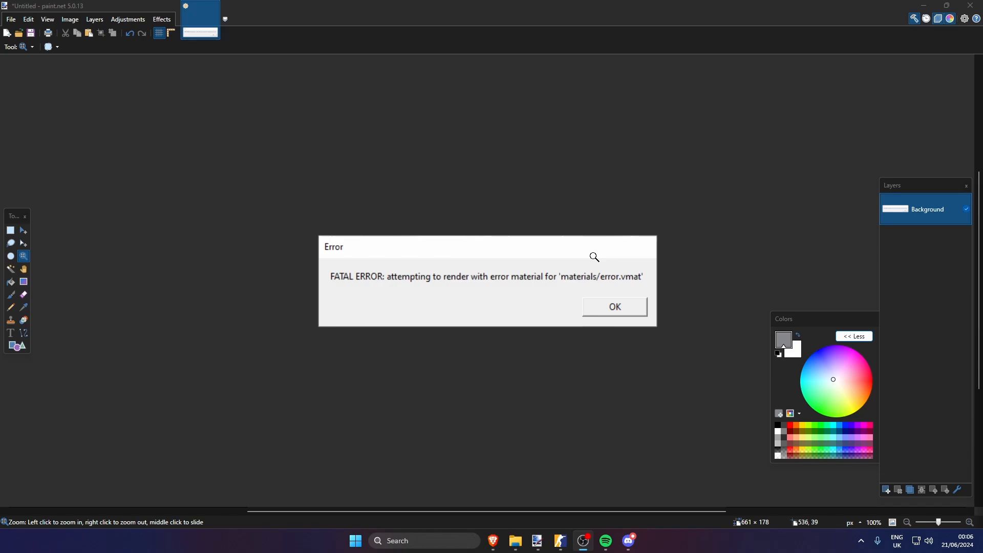
Switch to Hammer, close the Build Map window and set the selection mode for picking mesh components
key("alt+Tab")
key("alt+Tab")
key("alt+Tab")
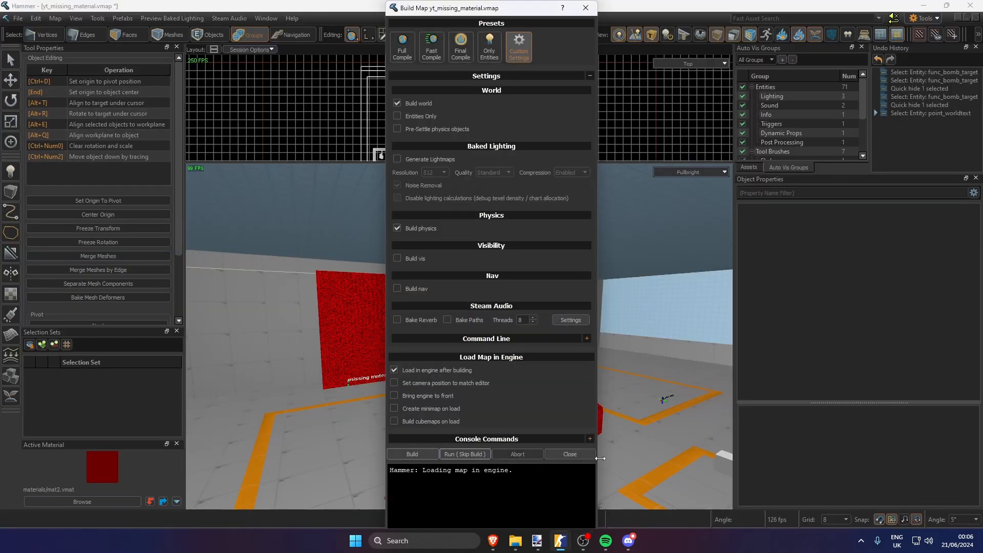
left_click(570, 454)
right_click_drag(521, 376, 505, 357)
key("3")
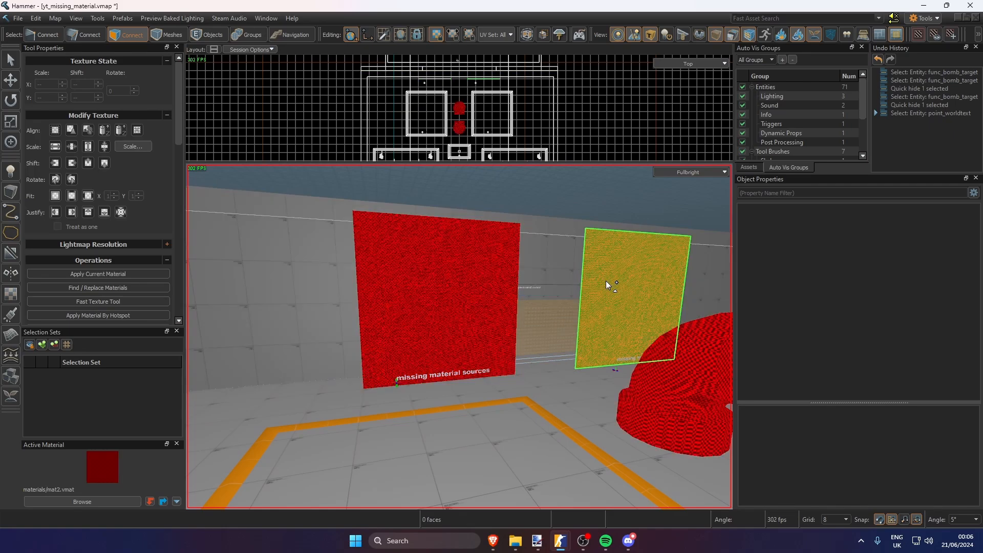
Inspect the two red pipe props beside the panels by selecting each one in turn
right_click_drag(441, 327, 433, 333)
key("6")
left_click(432, 333)
left_click(517, 329)
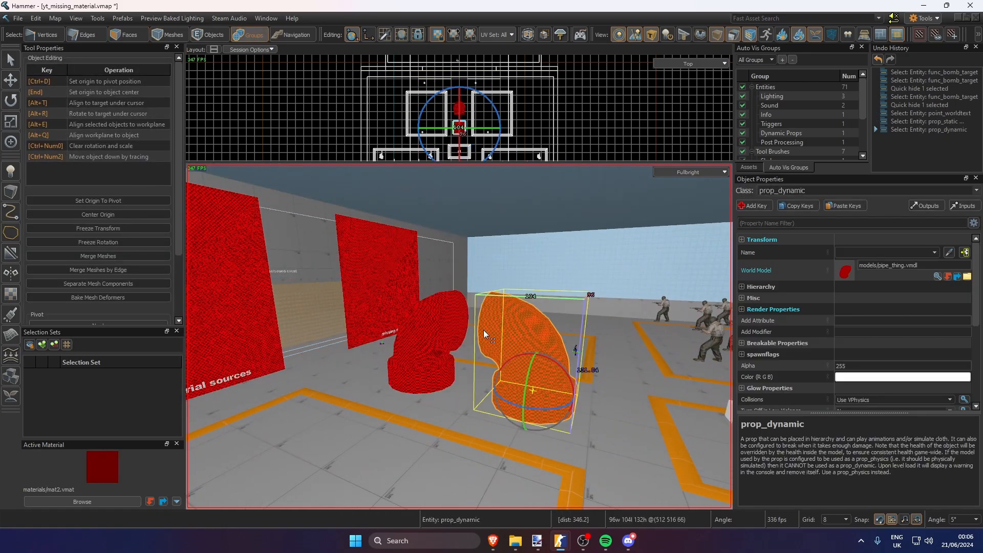
left_click(441, 332)
left_click(527, 333)
right_click_drag(527, 333, 486, 334)
key("w")
Pick up the material of the "missing material sources" panel and inspect mat.vmat in the Material Editor
key("3")
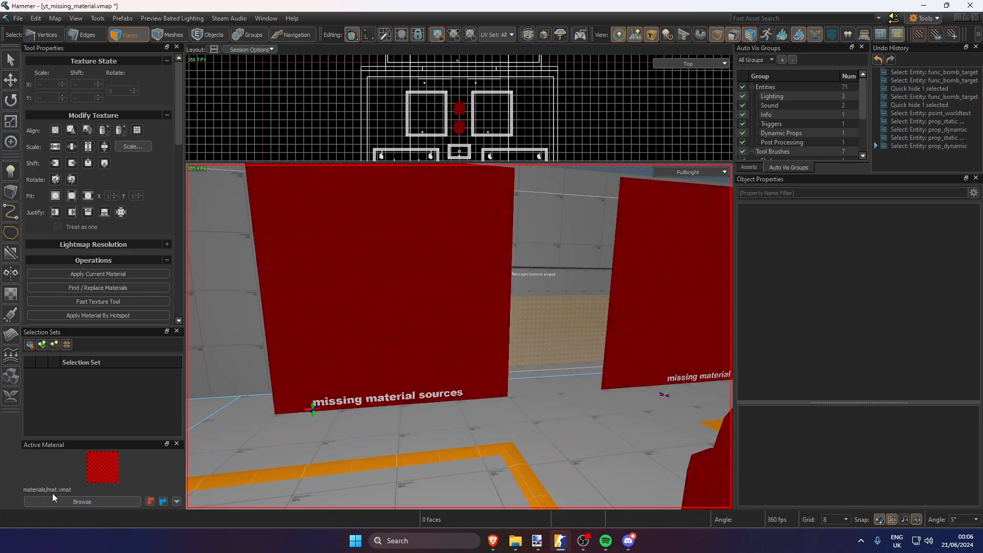
right_click_drag(423, 392, 392, 404)
key("w")
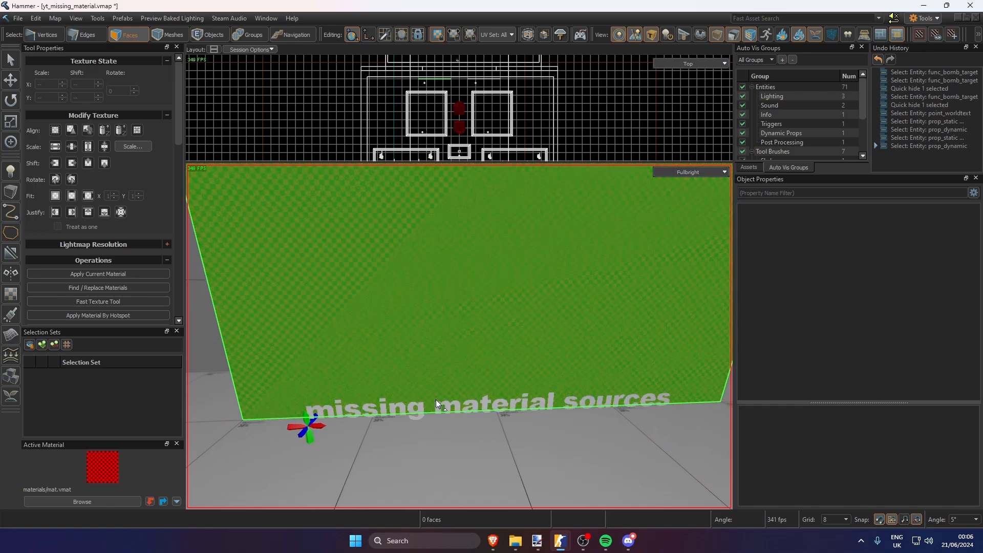
scroll(435, 399, "down", 4)
right_click(100, 471)
left_click(140, 310)
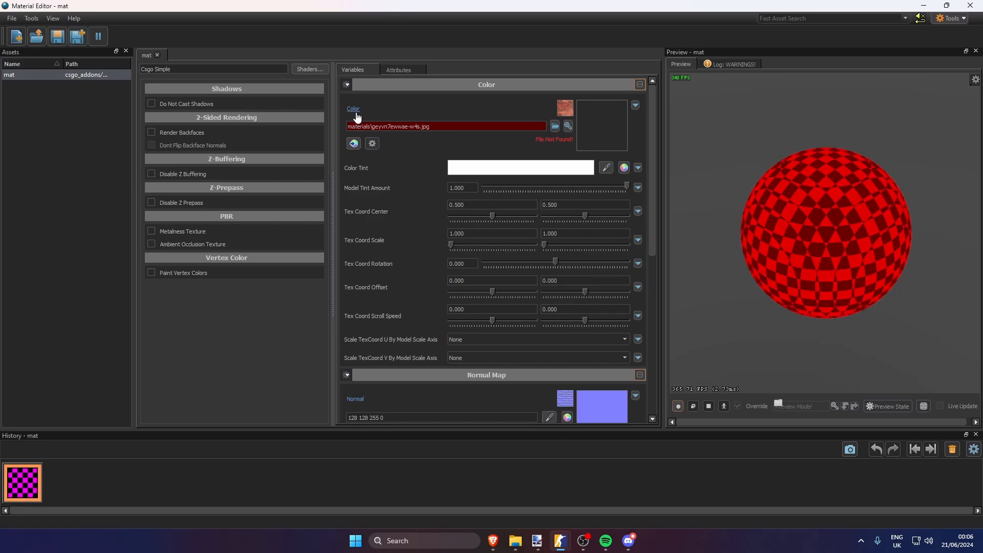
left_click(969, 4)
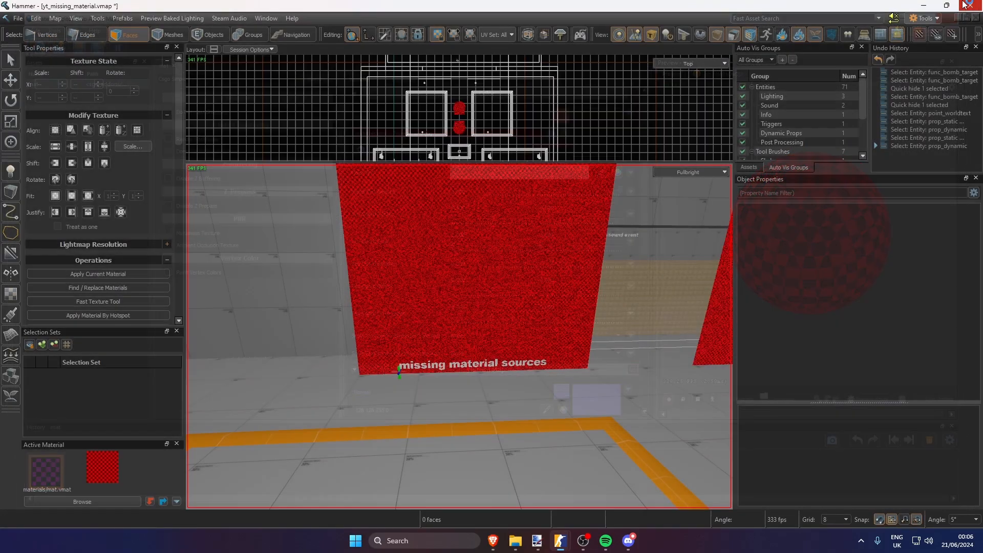
Pick up mat2.vmat from the "missing material" panel and try to open that material for editing
key("z")
key("s")
key("d")
key("w")
key("z")
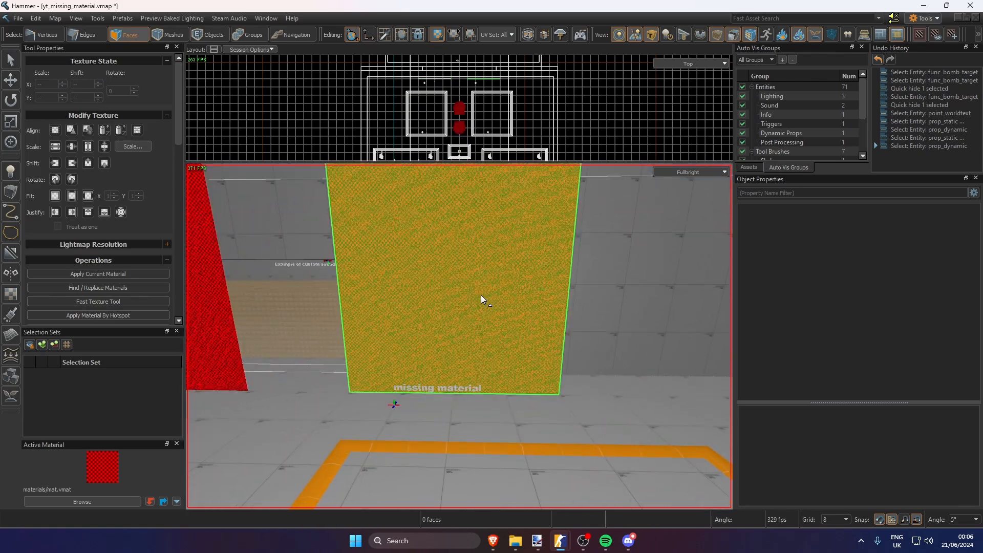
right_click(481, 294, "shift")
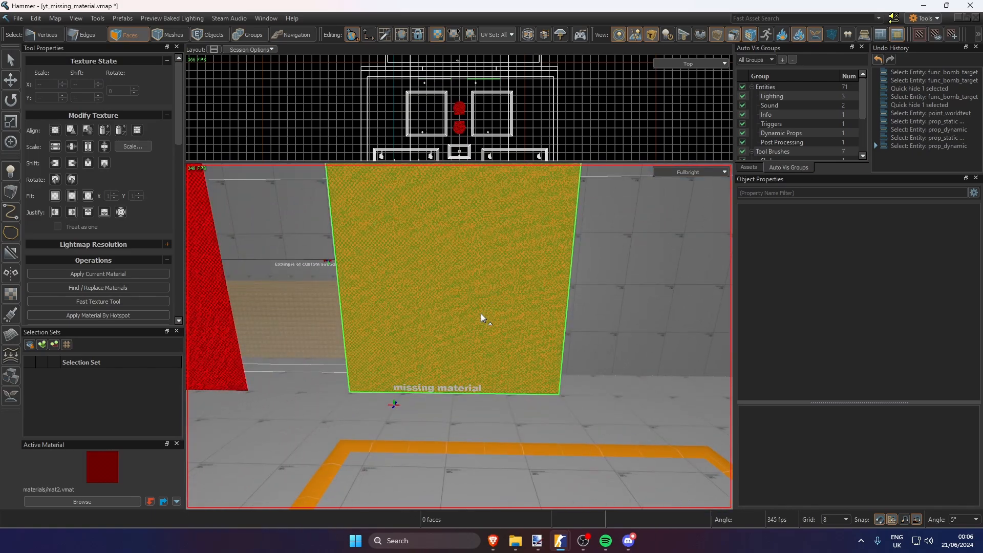
right_click(98, 464)
left_click(161, 326)
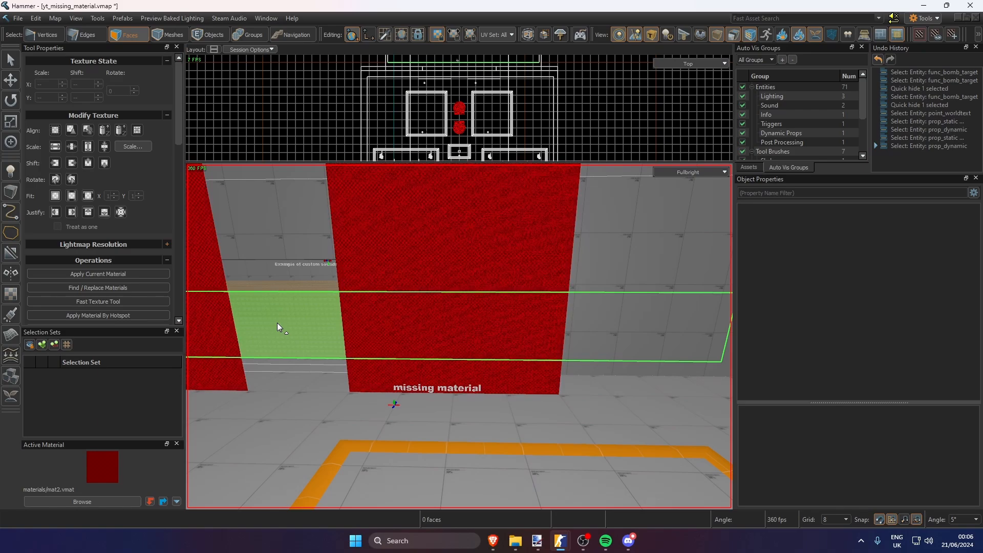
Select the face of the "missing material" panel in the 3D view
key("z")
key("s")
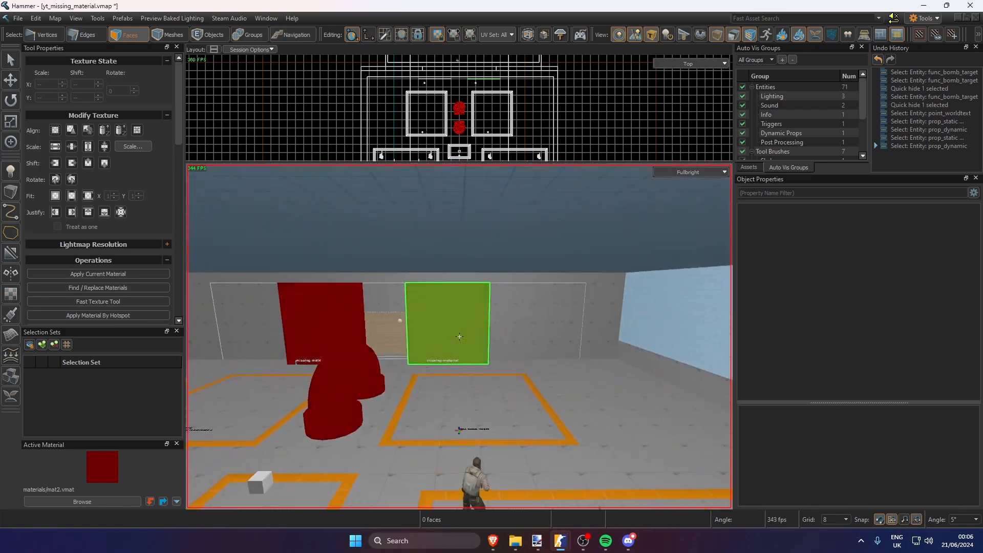
key("z")
scroll(462, 314, "up", 5)
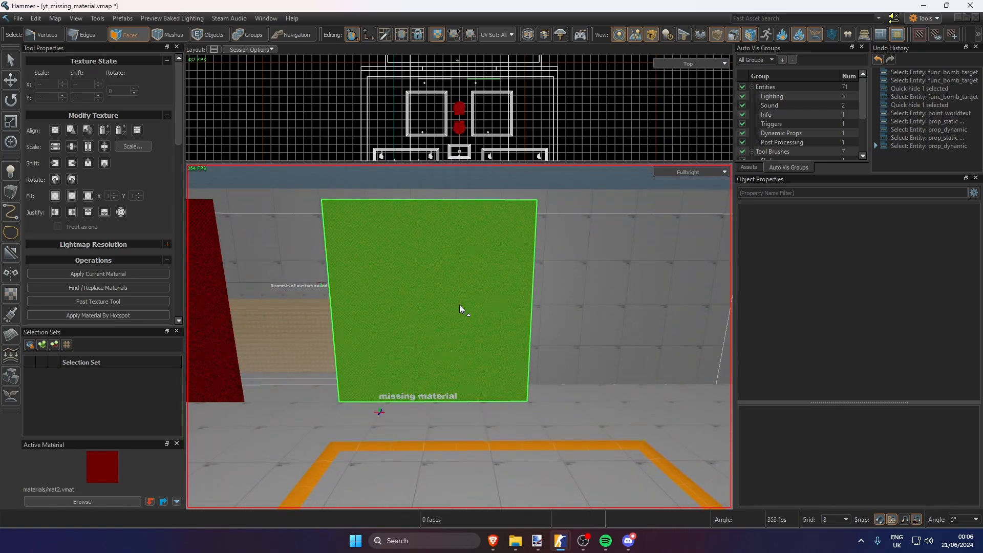
left_click(460, 306)
key("w")
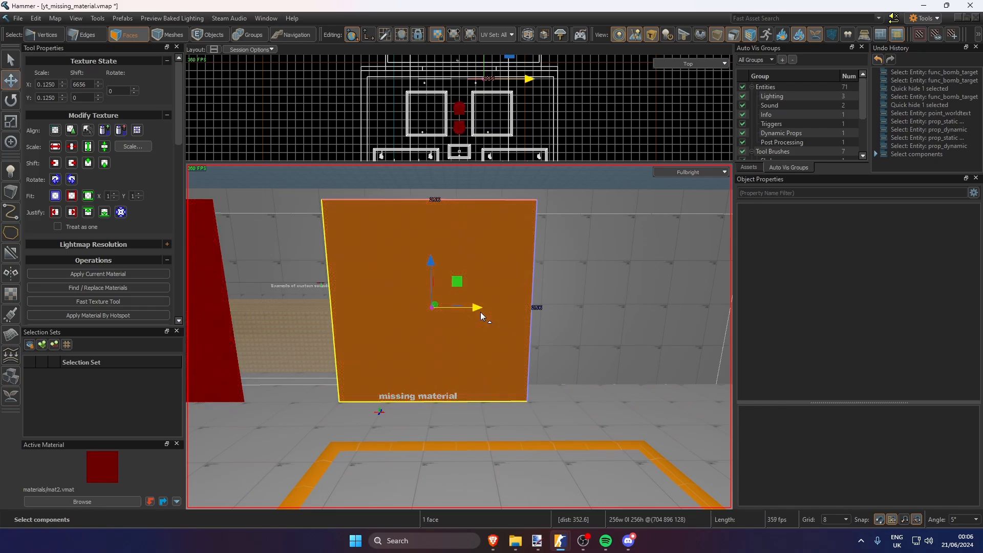
Examine the "missing material sources" panel's red checker material from near and far, comparing it with the neighbouring panel
key("z")
key("s")
key("w")
key("z")
left_click(444, 325, "ctrl+shift")
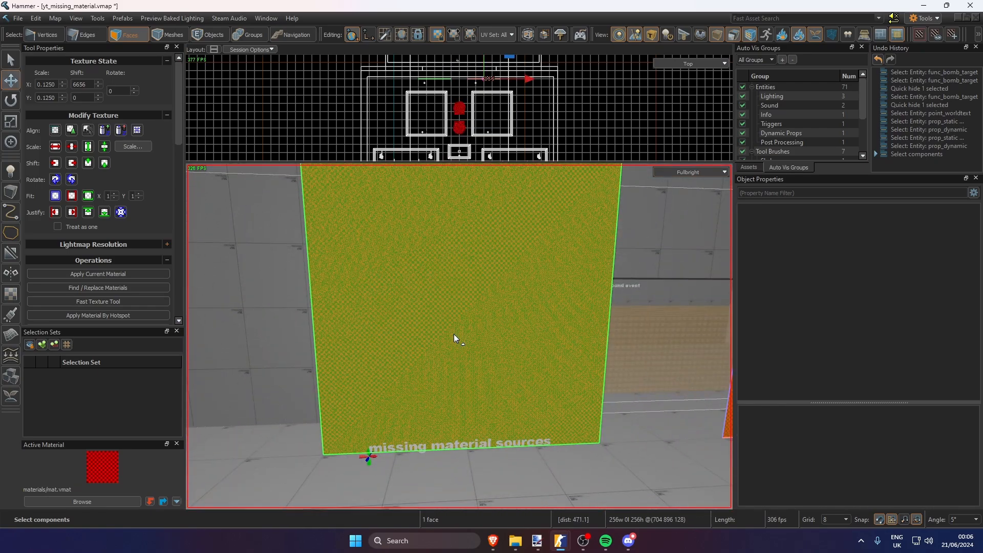
key("z")
key("s")
key("z")
scroll(419, 324, "up", 5)
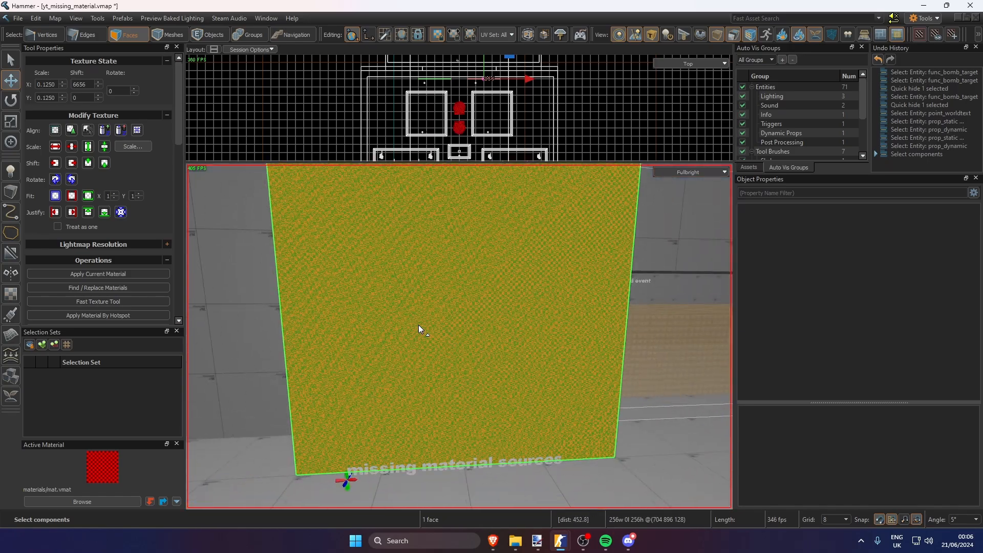
scroll(418, 324, "down", 1)
scroll(419, 325, "down", 3)
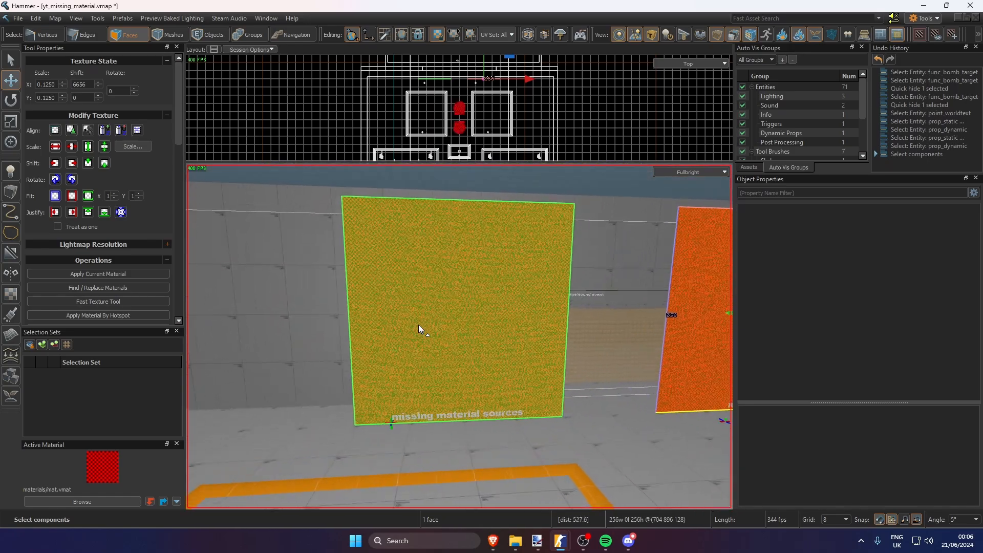
scroll(419, 324, "up", 4)
scroll(419, 325, "down", 10)
Switch to group selection and view both red panels together with the pipe props
key("6")
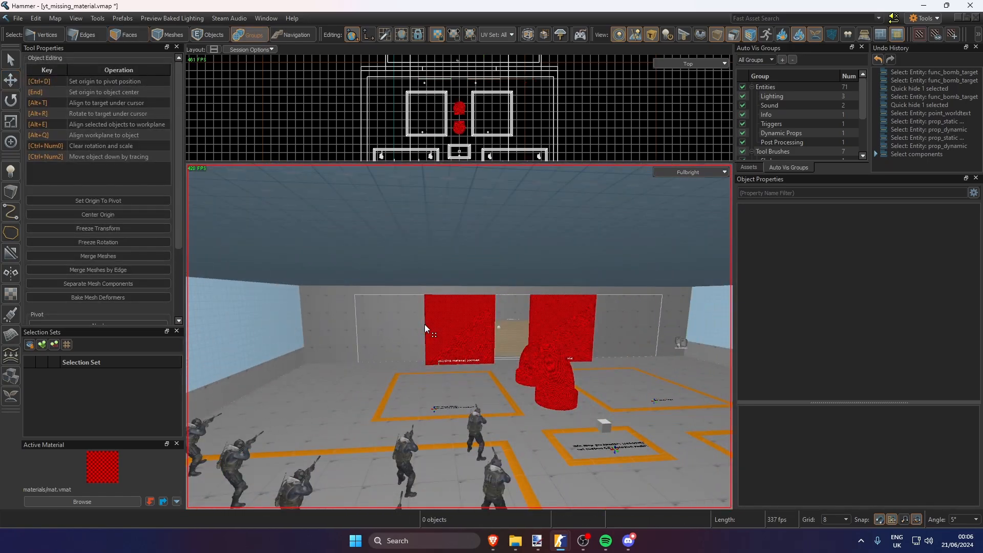
right_click_drag(425, 324, 439, 318)
key("w")
key("w")
key("s")
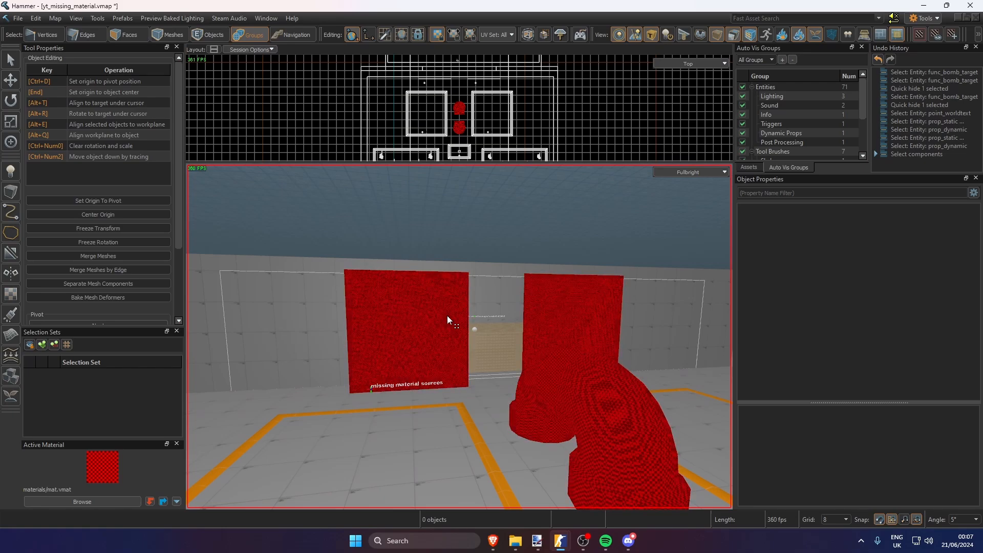
Switch to VConsole2 and run the mat_print_error_materials command
key("alt+Tab")
key("alt+Tab")
key("alt+Tab")
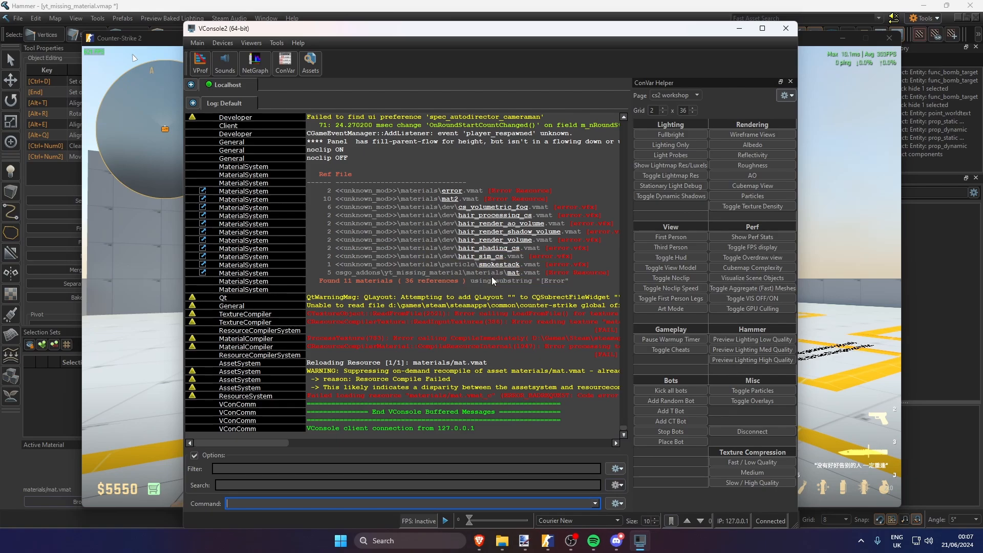
type("mat_pr")
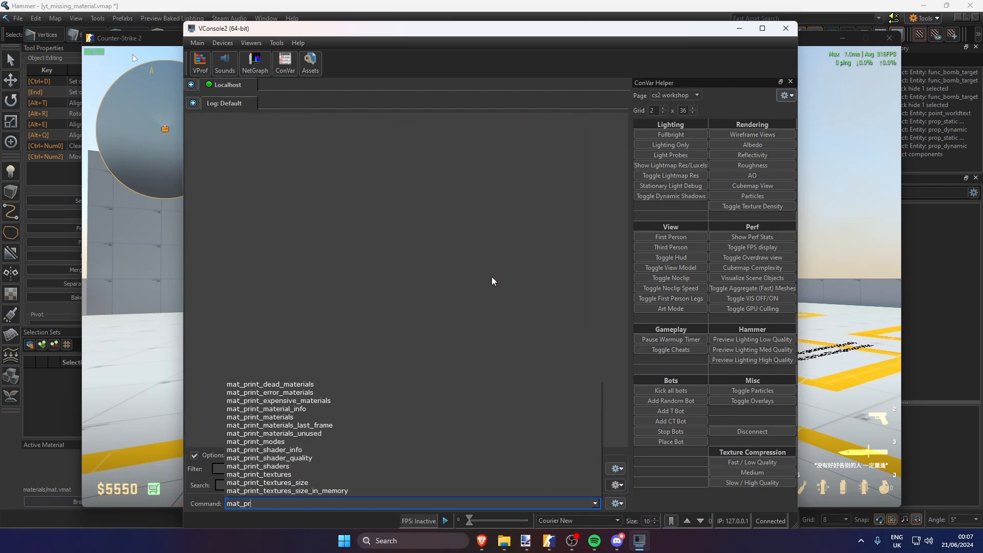
type("int_error")
key("Down")
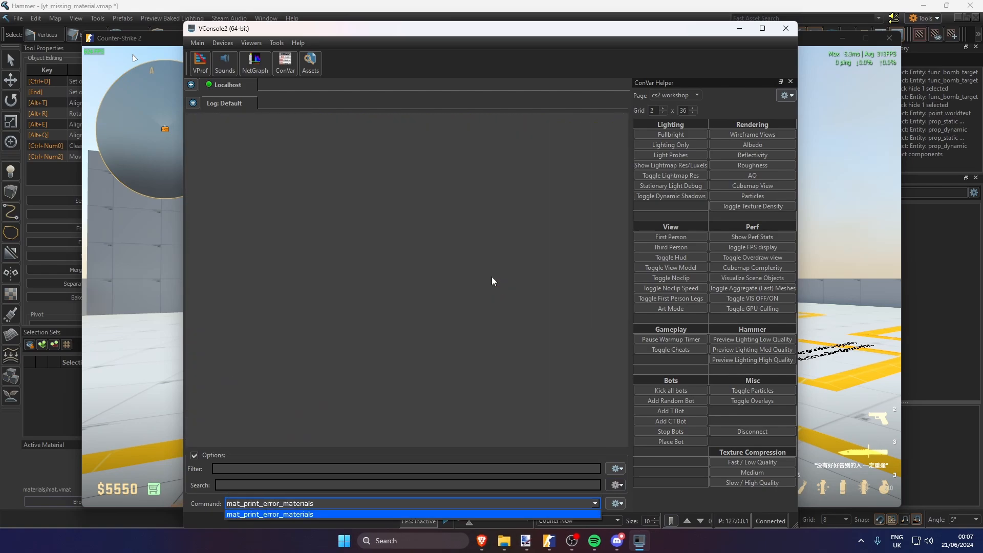
key("Return")
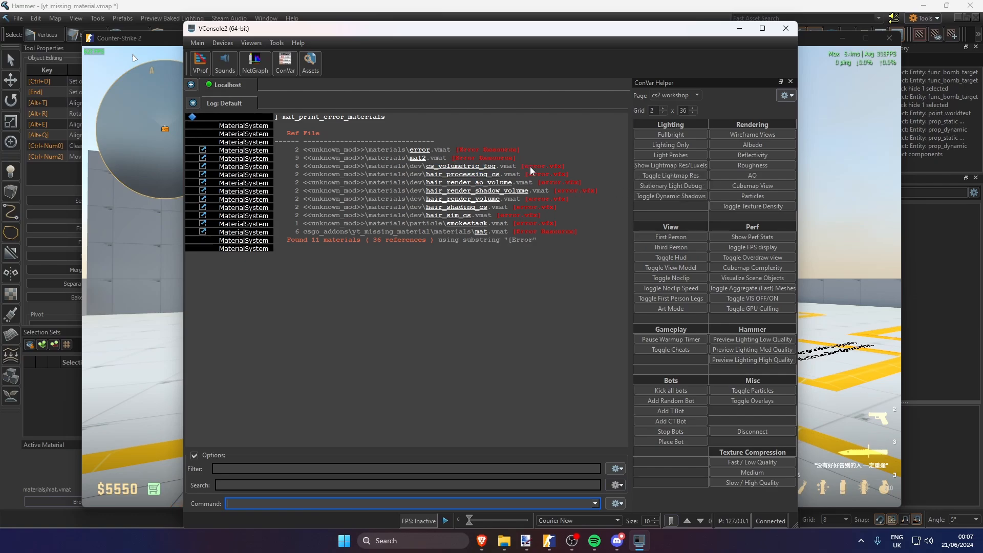
Examine the list of error materials, highlighting the mat2.vmat and mat.vmat entries
left_click_drag(526, 166, 562, 170)
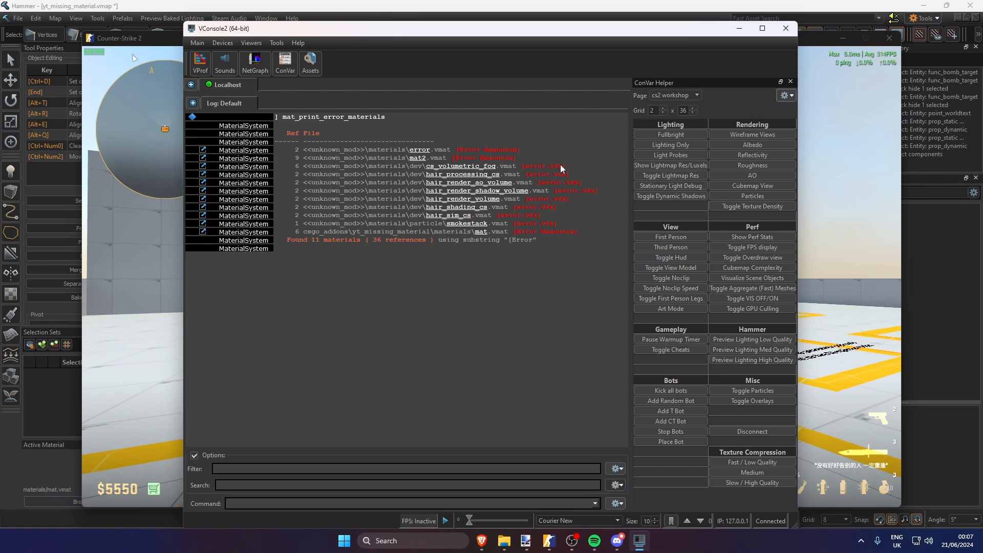
double_click(416, 150)
left_click_drag(508, 160, 324, 161)
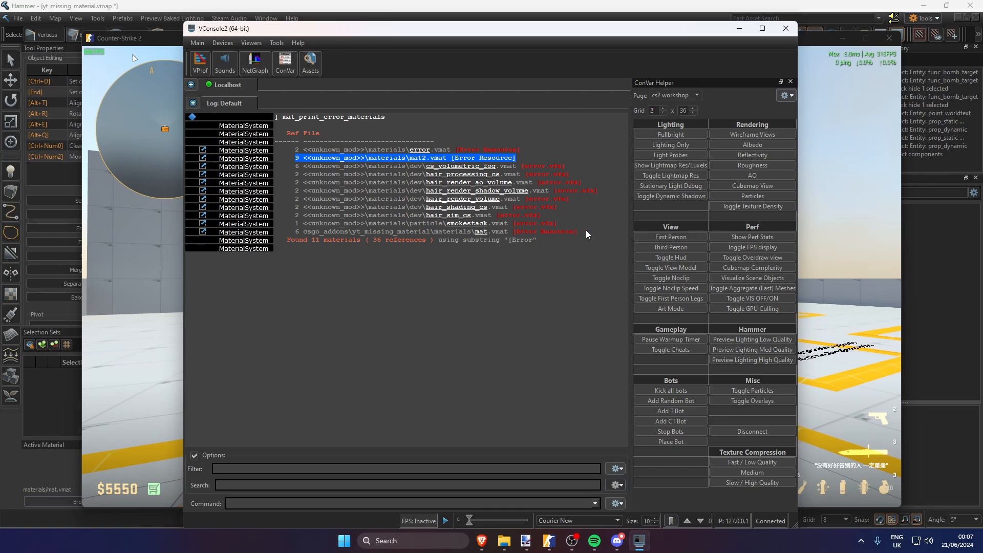
left_click_drag(581, 231, 305, 231)
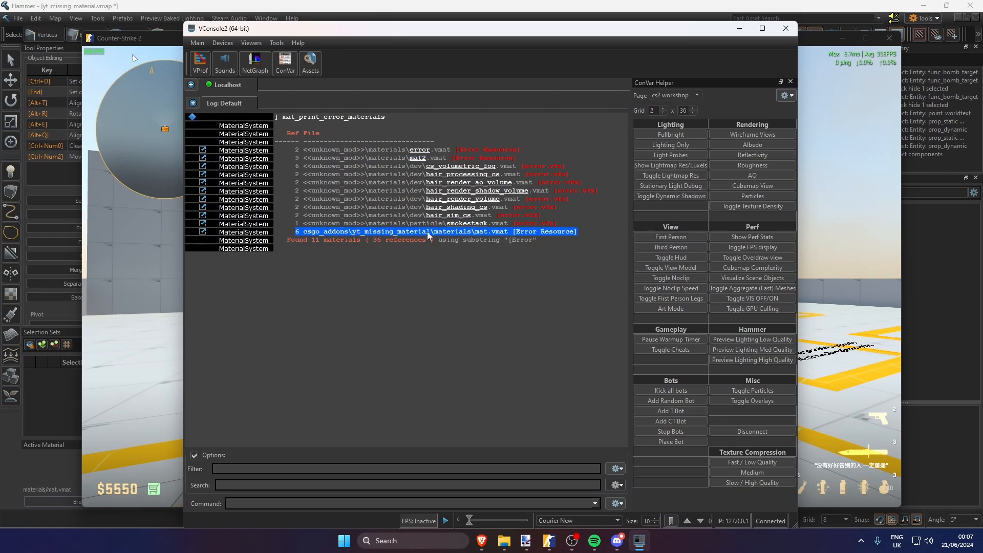
Return to Hammer and compare the red panels and props with the error materials listed in VConsole2
key("alt+Tab")
key("alt+Tab")
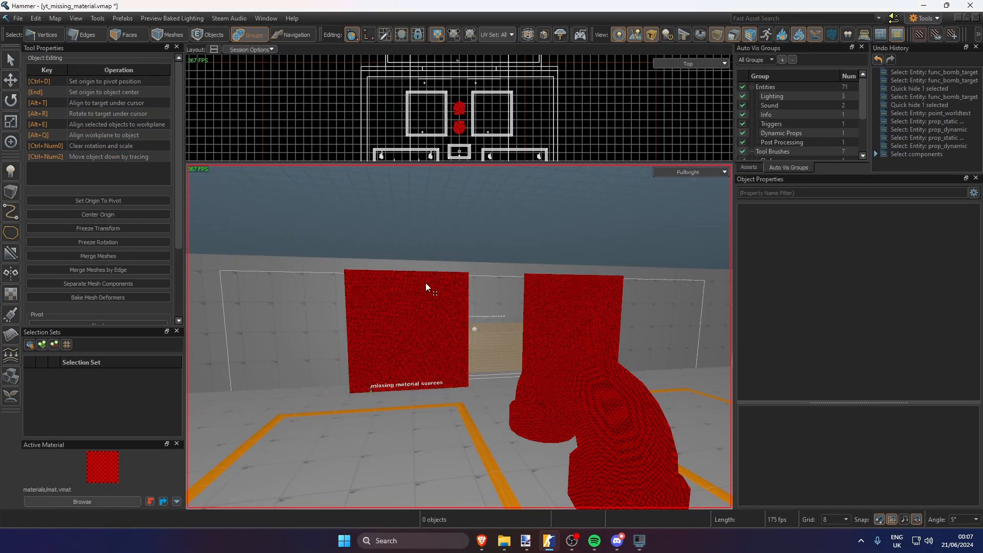
scroll(461, 306, "down", 8)
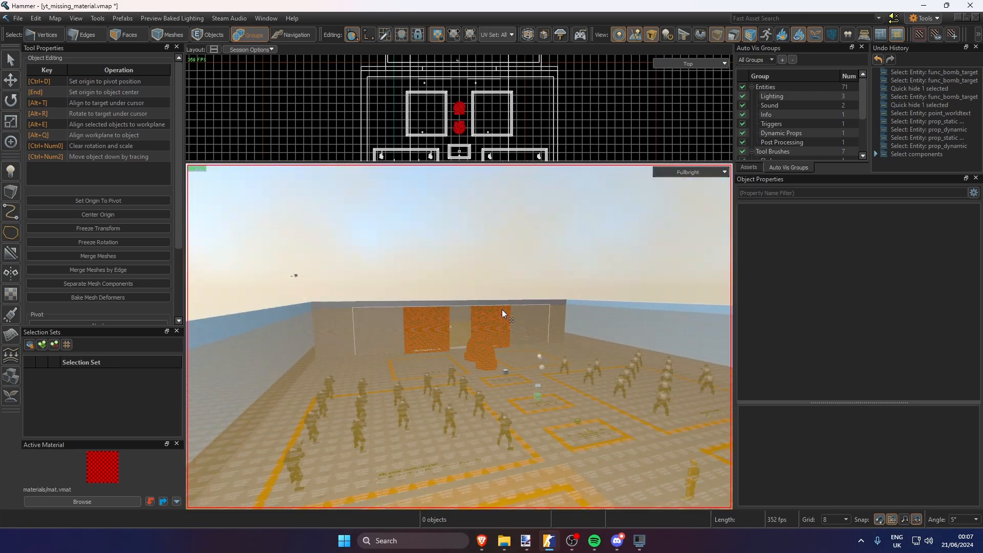
scroll(502, 309, "up", 2)
mouse_move(502, 309)
right_mouse_down()
mouse_move(460, 336)
mouse_move(503, 309)
right_mouse_up()
scroll(503, 309, "up", 4)
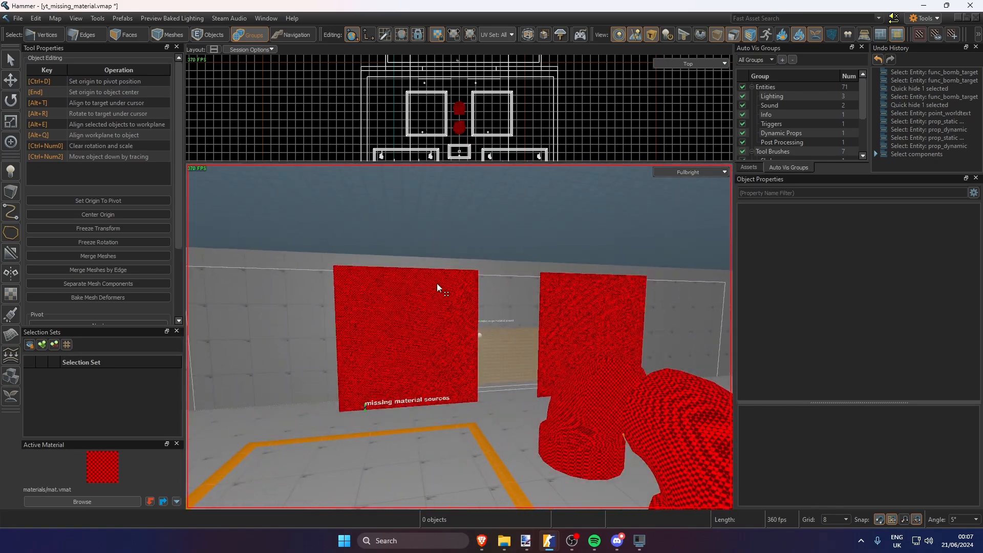
key("alt+Tab")
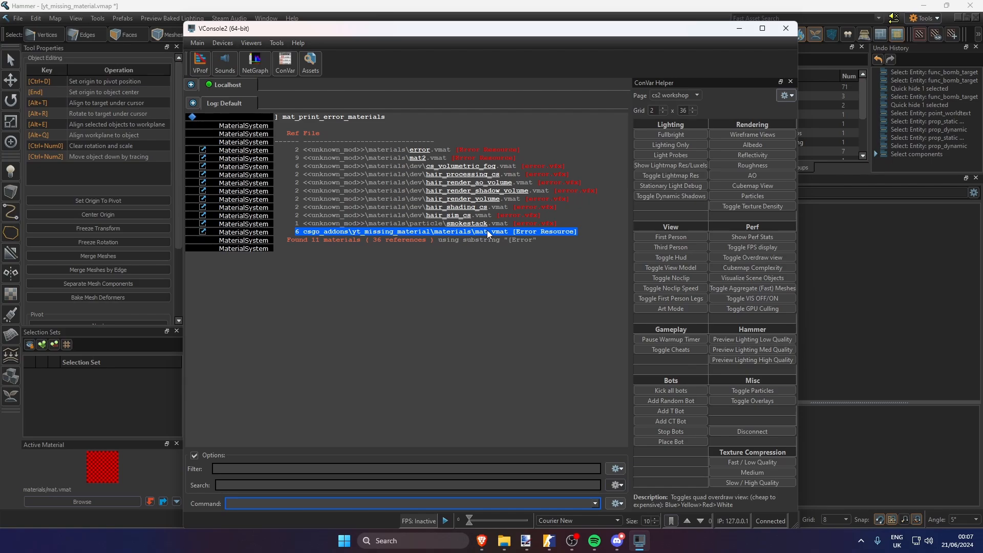
key("alt+Tab")
scroll(459, 283, "down", 3)
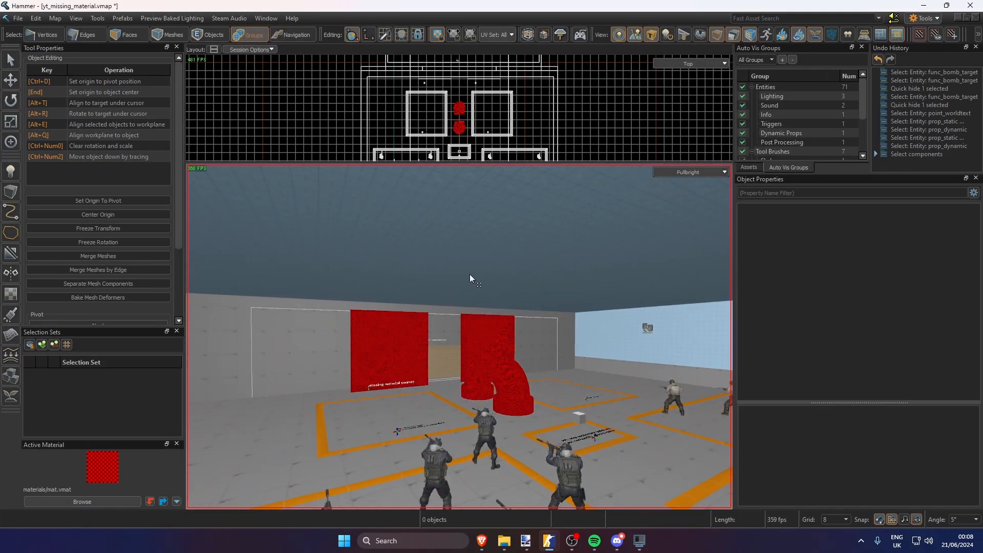
Run CheckMapForProblems on the map and select the invalid material entries for mat.vmat and mat2.vmat
right_click(511, 275)
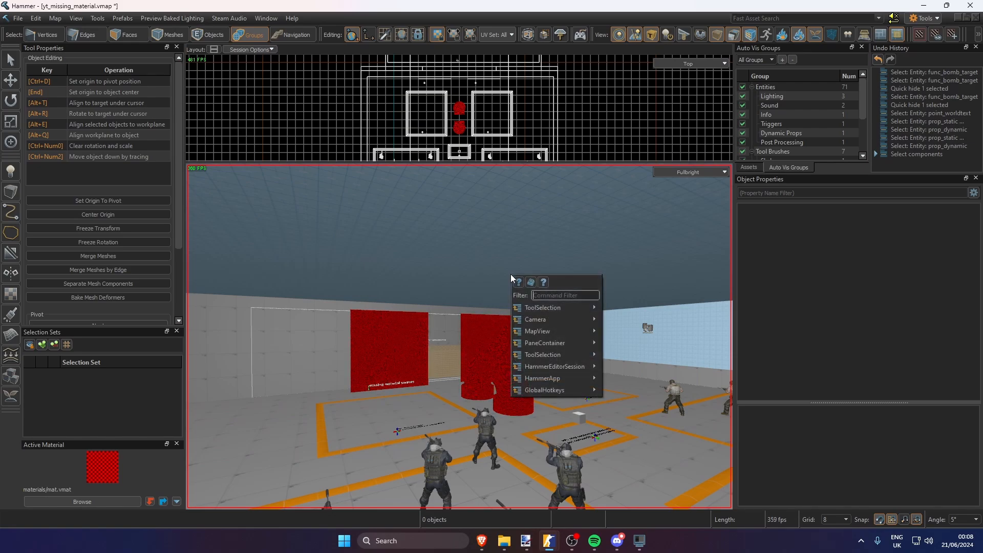
type("check map")
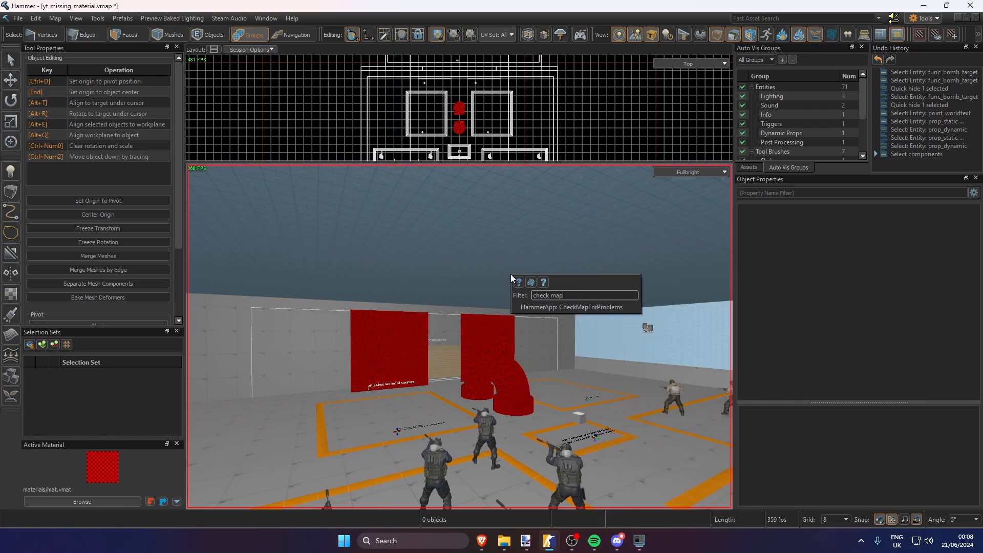
key("Return")
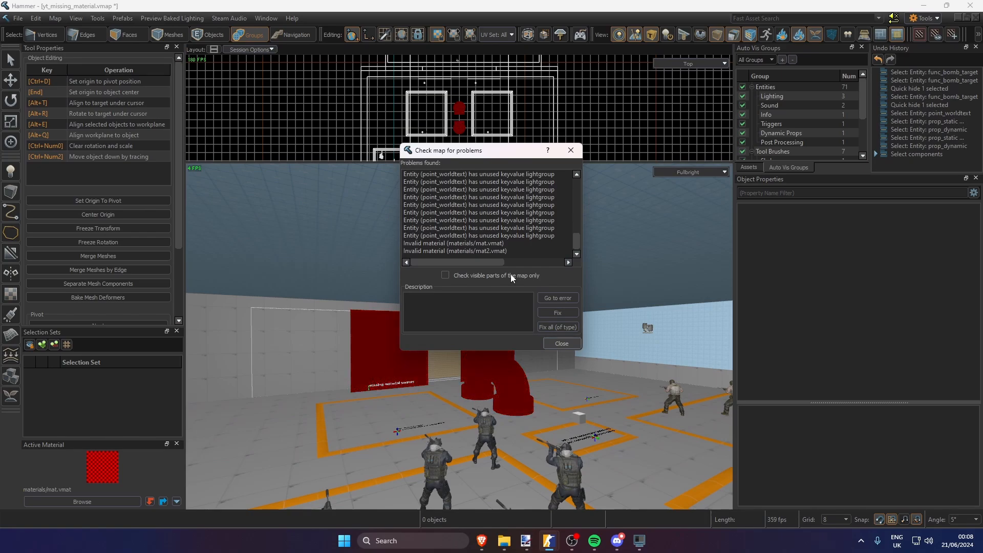
left_click(481, 245)
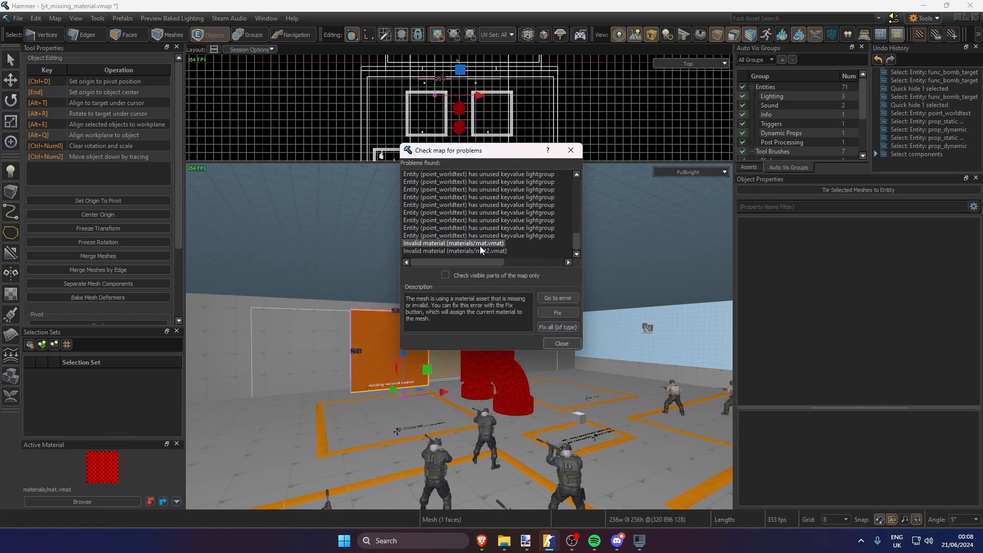
left_click(481, 251, "shift")
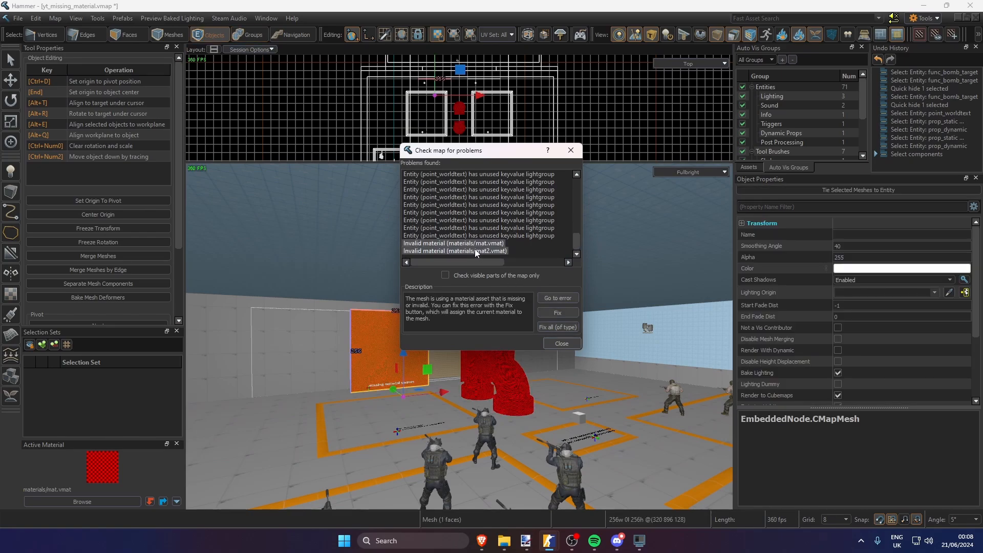
Go to the meshes behind the invalid mat.vmat and mat2.vmat entries to locate each affected panel
left_click(484, 244)
left_click(481, 253)
left_click(478, 244)
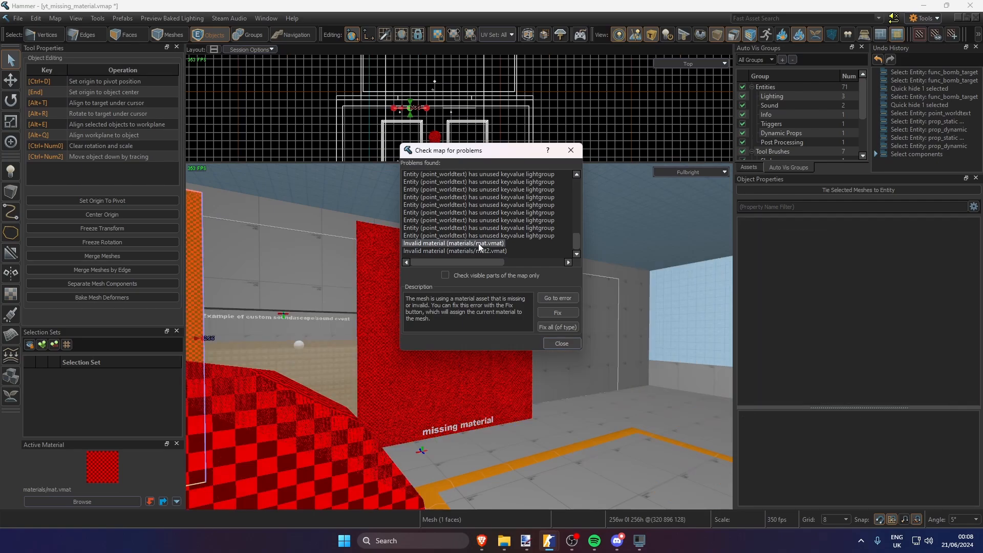
double_click(479, 250)
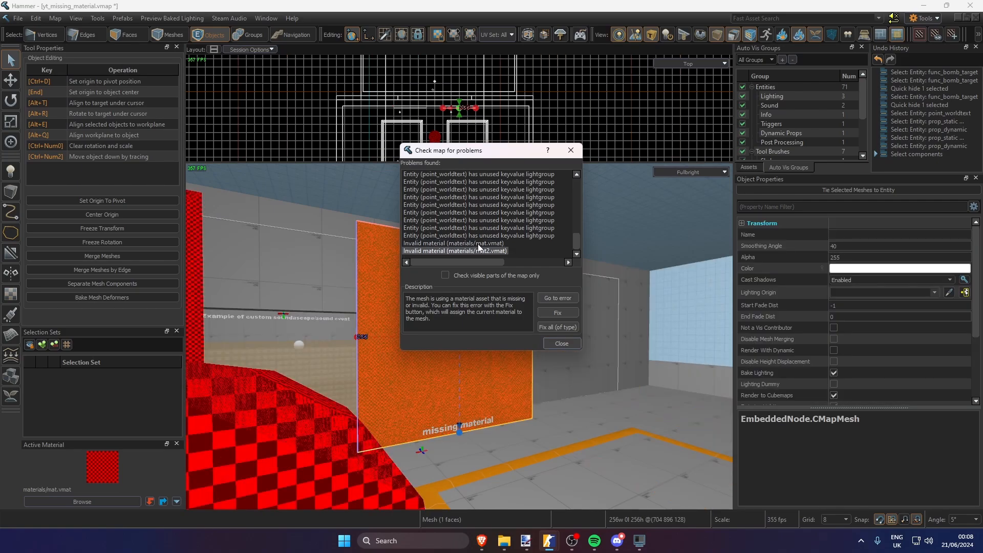
double_click(477, 243)
double_click(477, 251)
double_click(475, 242)
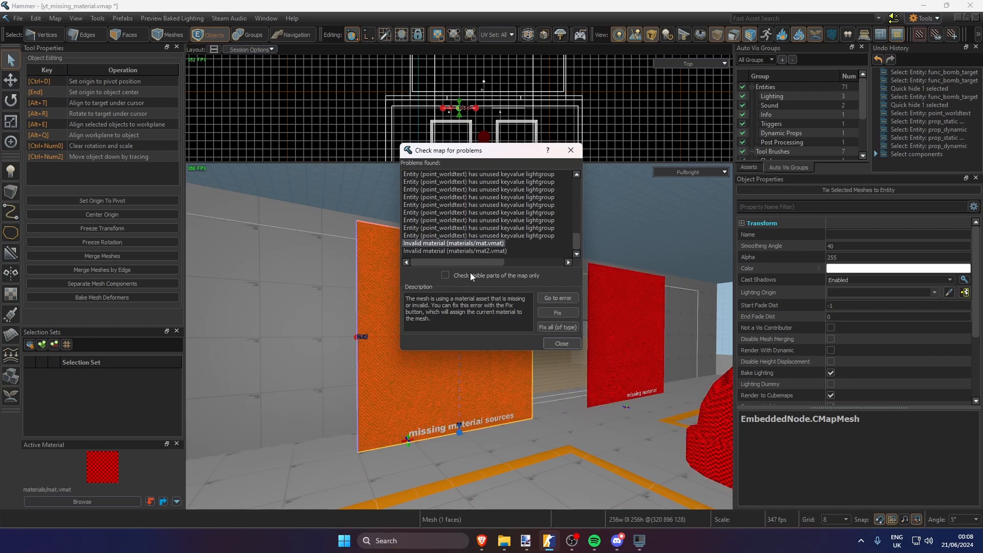
Replace the material on the "missing material sources" panel face with the wall's reflectivity_30.vmat, and move the problem list off the 3D view
right_click_drag(463, 389, 504, 402)
key("3")
right_click(275, 318, "shift")
left_click(354, 285)
key("shift+t")
left_click_drag(505, 150, 835, 195)
Sample the orange floor material dev_measuregeneric01.vmat and apply it to both missing-material panel faces
right_click(542, 441, "shift")
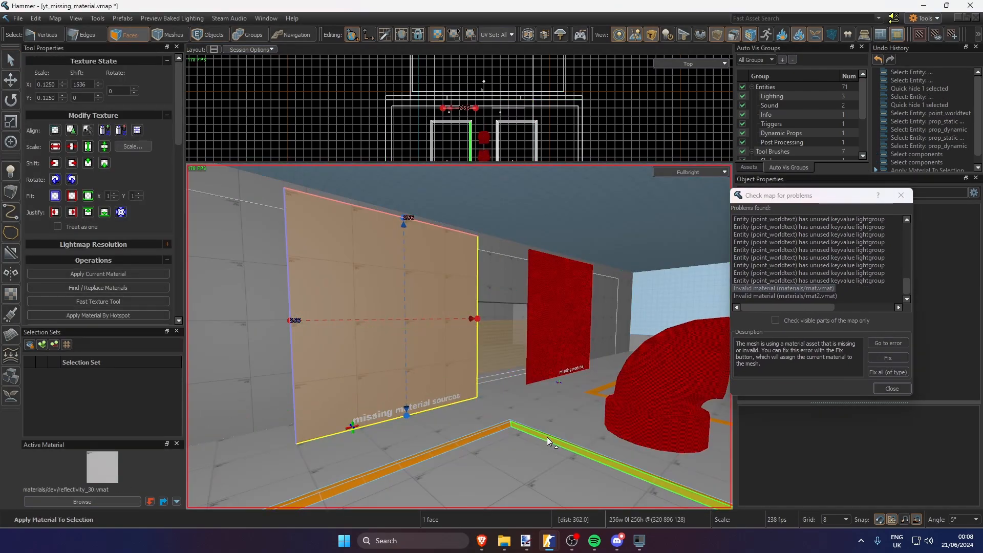
key("shift+t")
left_click(562, 328)
key("shift+t")
Delete the two panel meshes that used the missing materials
key("6")
left_click(425, 328)
key("Delete")
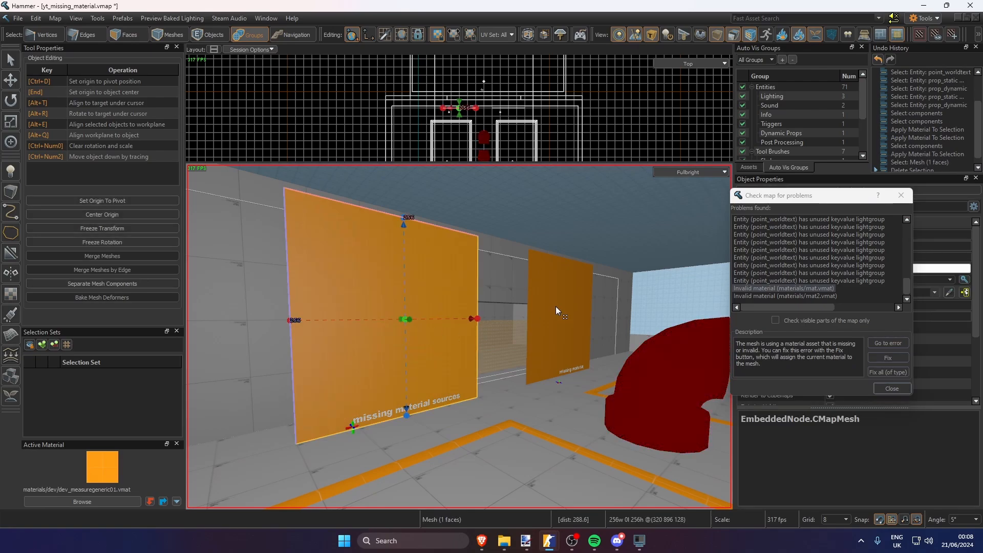
left_click(555, 305)
key("Delete")
Examine the red pipe props against the remaining entries in the problem list, and close the list
key("s")
right_click_drag(555, 305, 593, 314)
key("w")
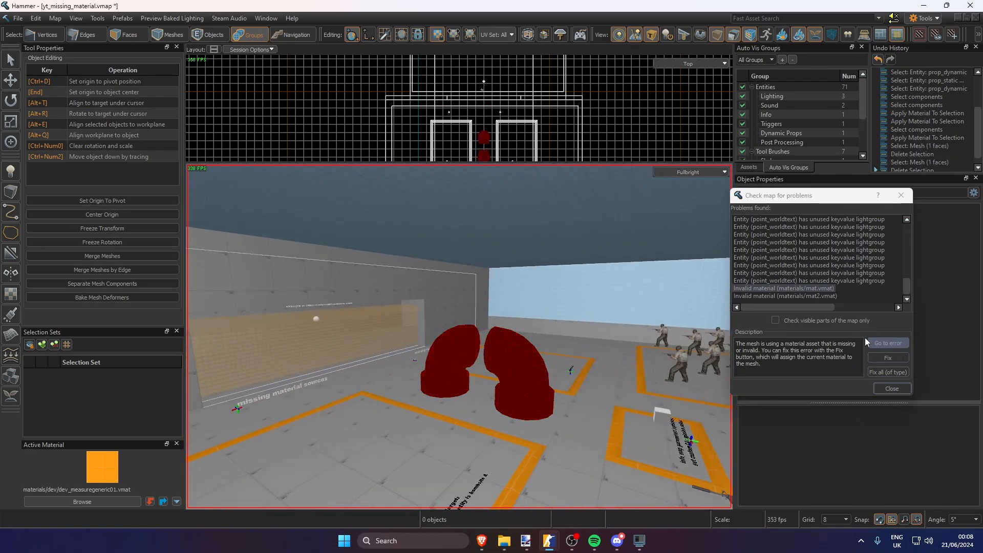
double_click(832, 320)
key("w")
right_click_drag(528, 311, 533, 318)
left_click(786, 273)
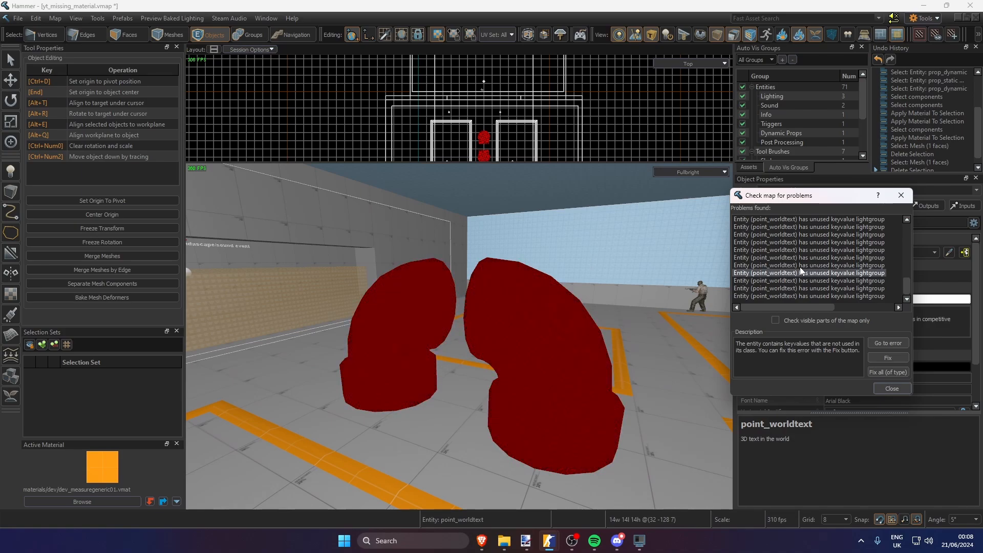
left_click(901, 195)
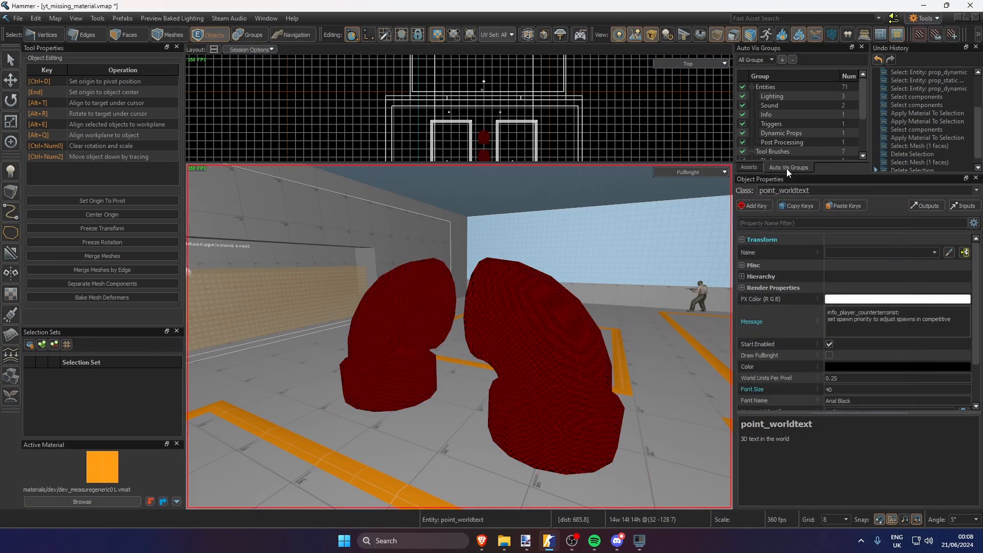
Open the Entity Report for class prop, select every listed prop entity, and close the report
left_click(60, 18)
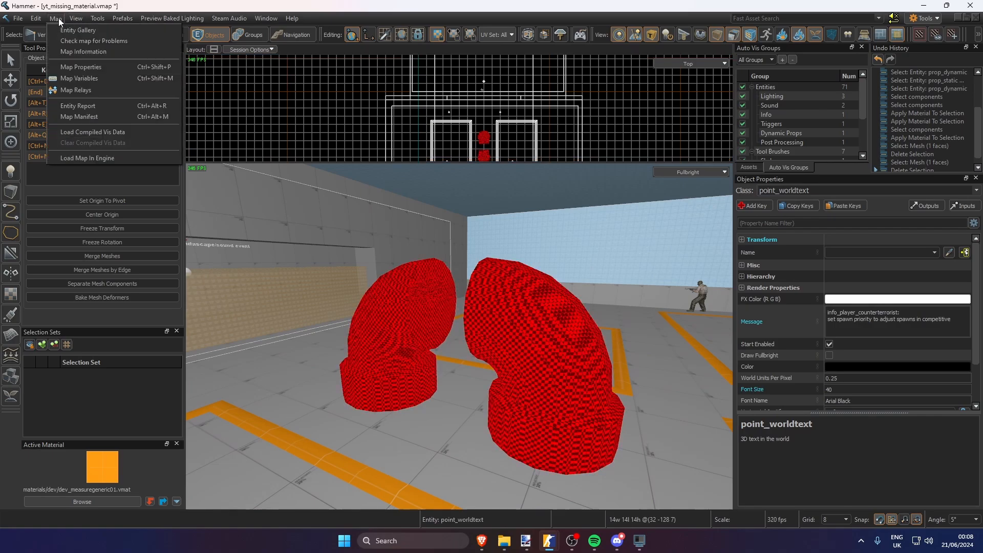
left_click(72, 108)
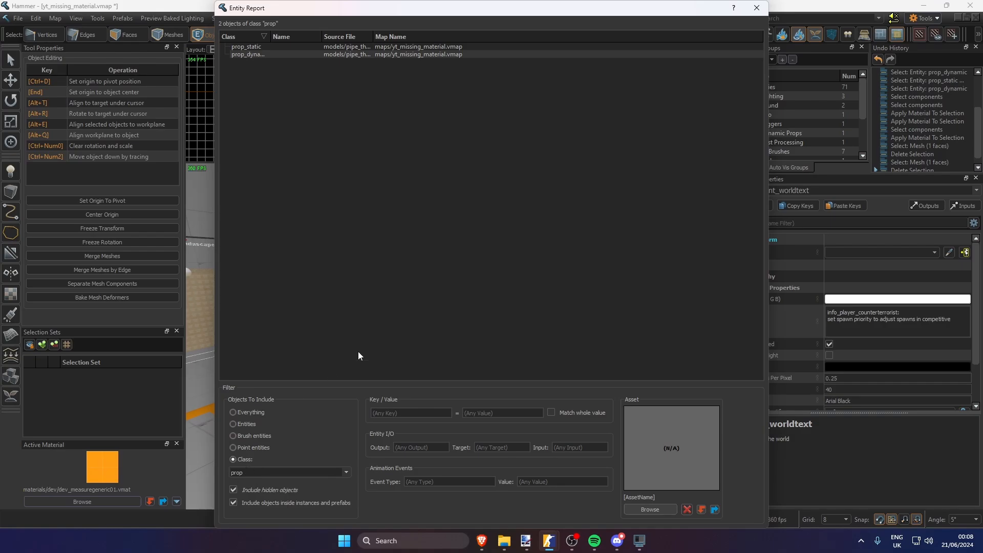
left_click(271, 48)
key("ctrl+a")
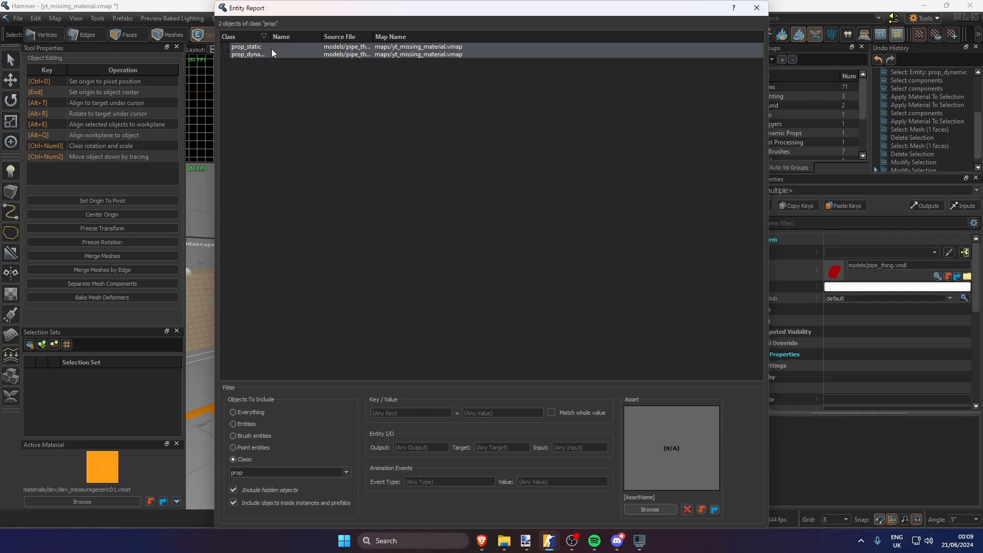
left_click(755, 8)
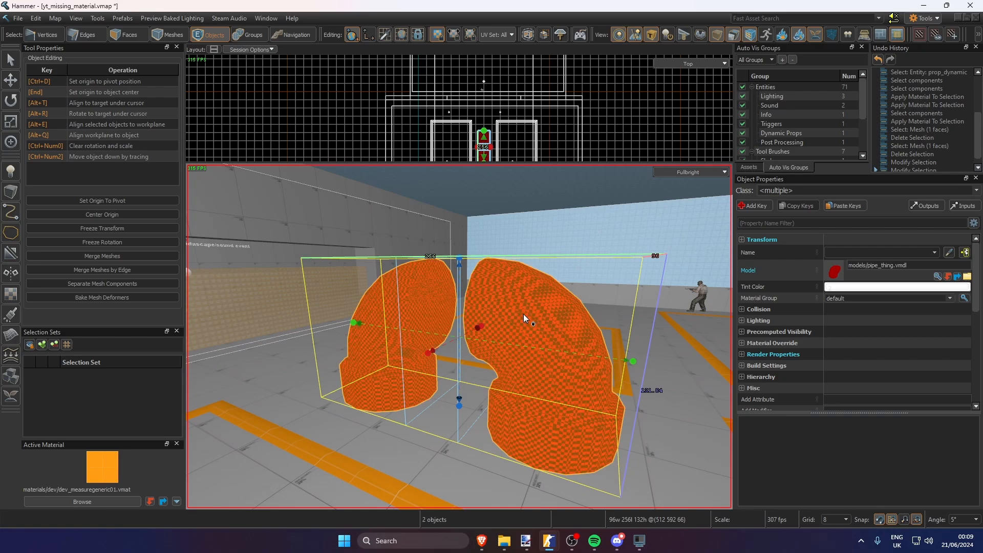
Convert the two selected pipe models to editable meshes and return to group selection mode
right_click(524, 317)
mouse_move(559, 352)
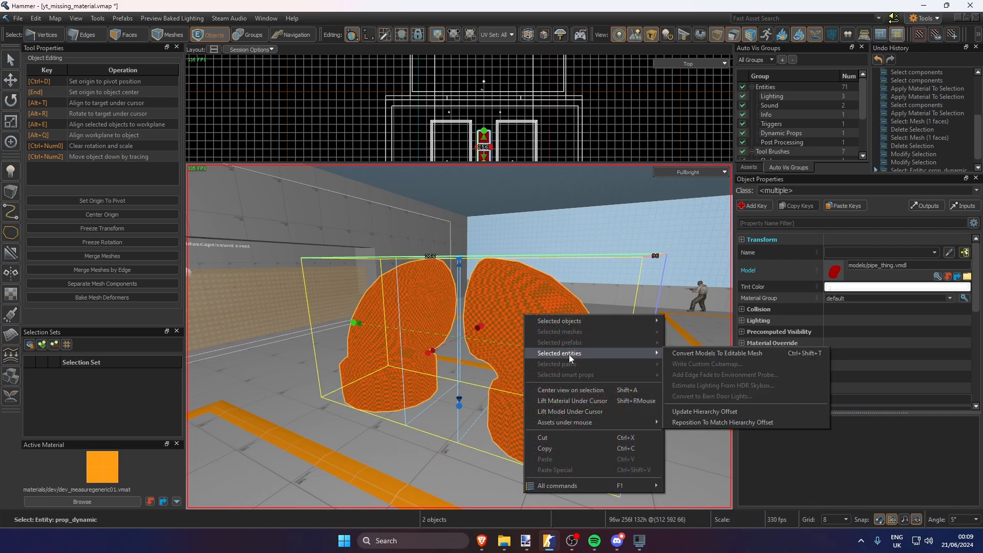
left_click(686, 353)
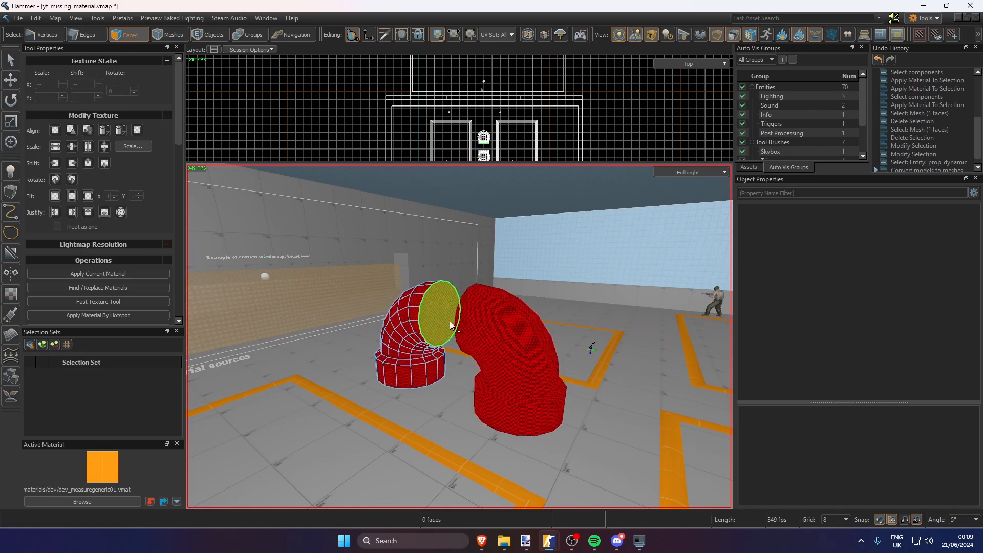
key("6")
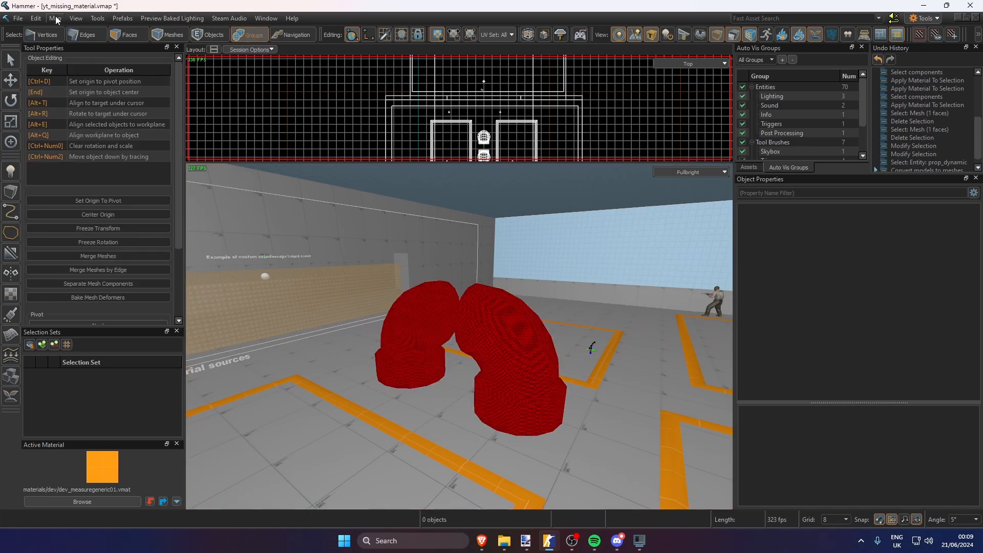
Run CheckMapForProblems again, go to each pipe mesh listed with the invalid mat2.vmat, and close the list
left_click(57, 17)
type("check problem")
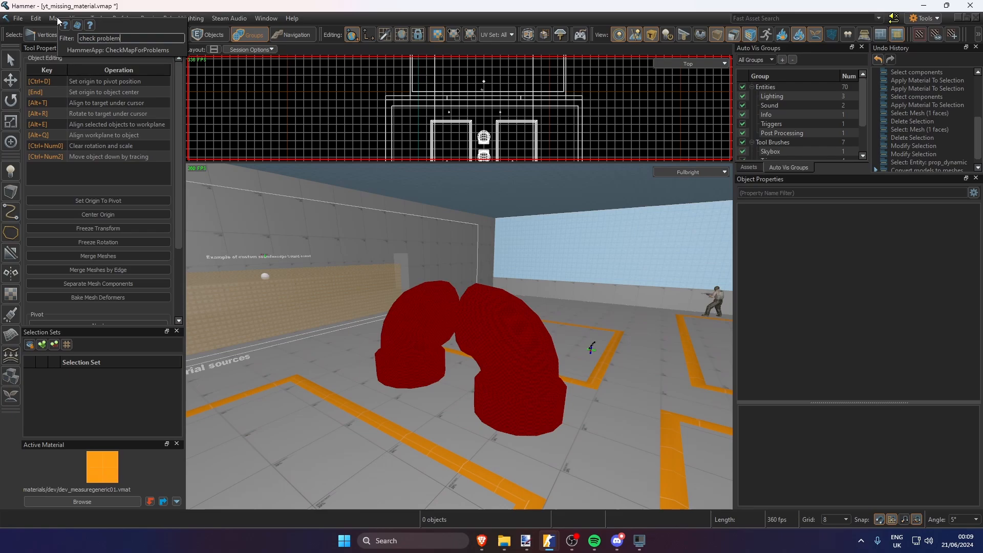
key("Down")
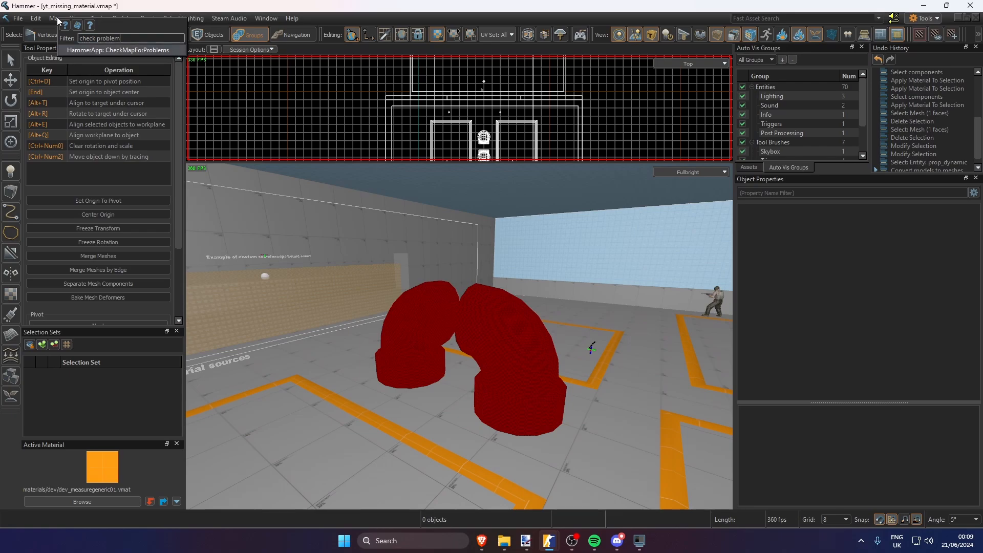
key("Return")
double_click(493, 243)
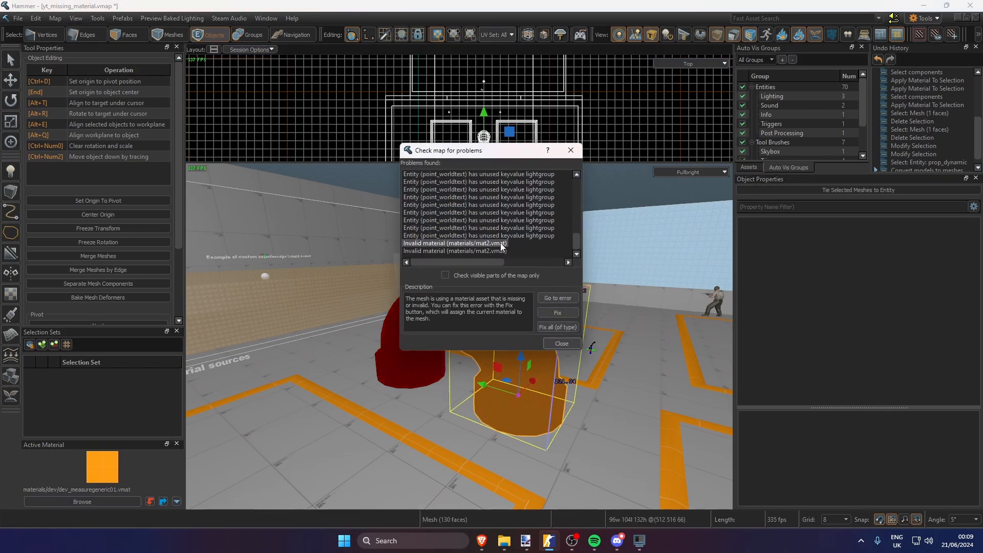
double_click(487, 251)
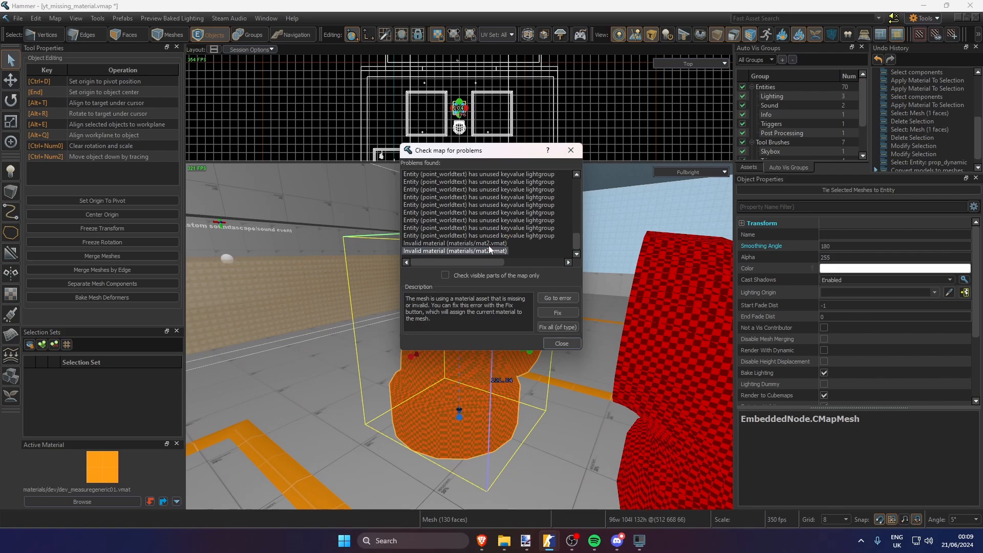
left_click(489, 245)
left_click(487, 249)
double_click(487, 245)
left_click(571, 150)
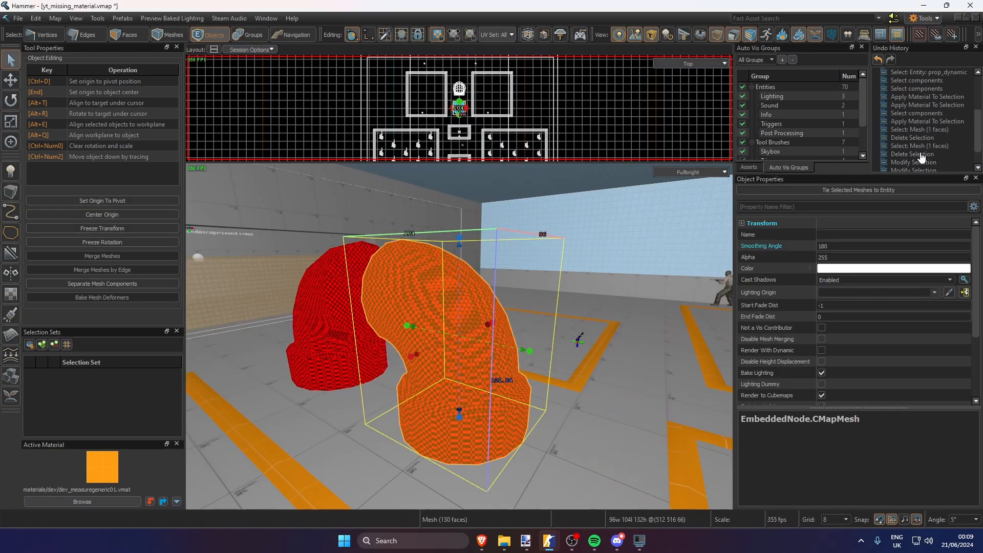
Undo the conversion of the pipe models to meshes and select both pipe props
left_click(917, 161)
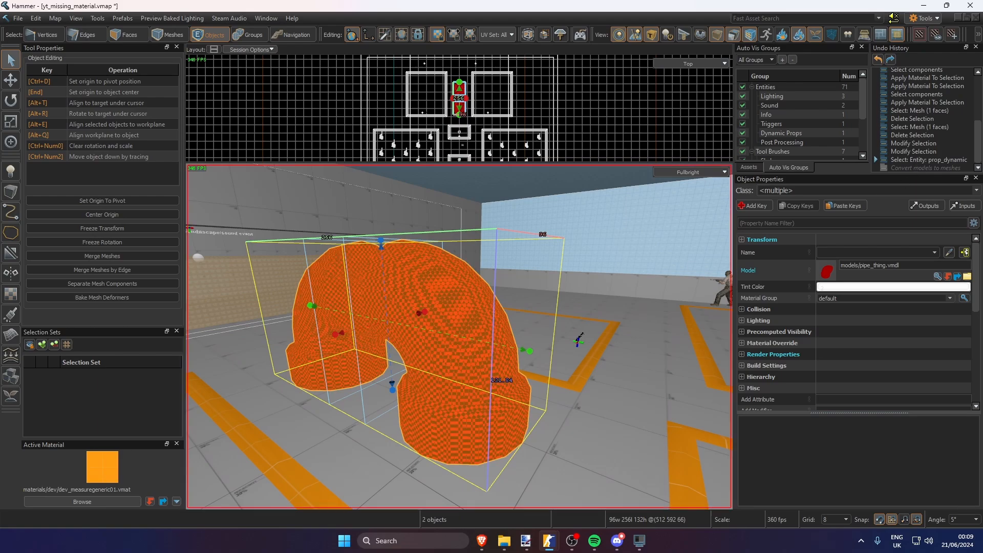
right_click_drag(461, 321, 490, 323)
key("Escape")
left_click(487, 323)
left_click(361, 326)
left_click(468, 315)
left_click(373, 310)
left_click(457, 305)
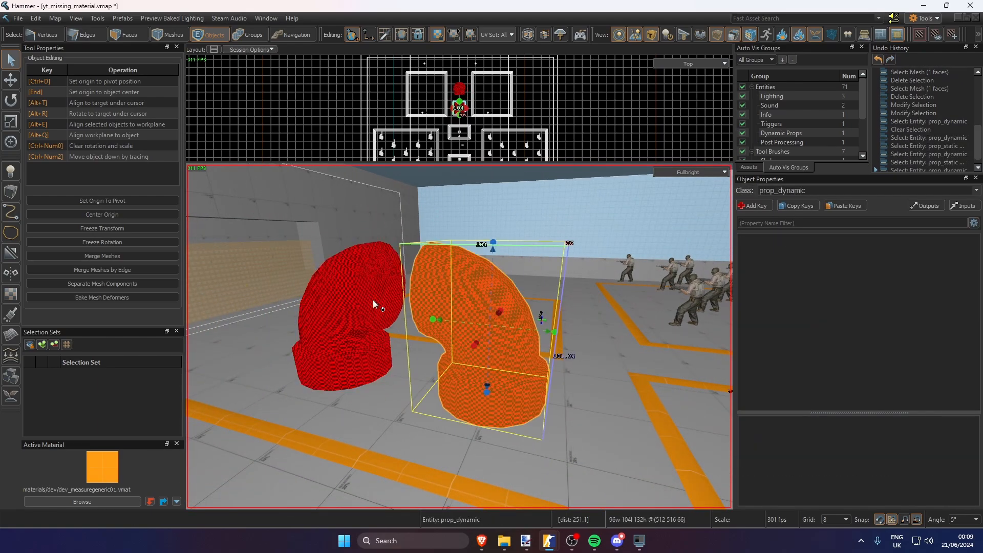
left_click_drag(373, 299, 392, 297)
left_click(453, 292)
left_click(373, 281)
left_click(452, 296, "ctrl")
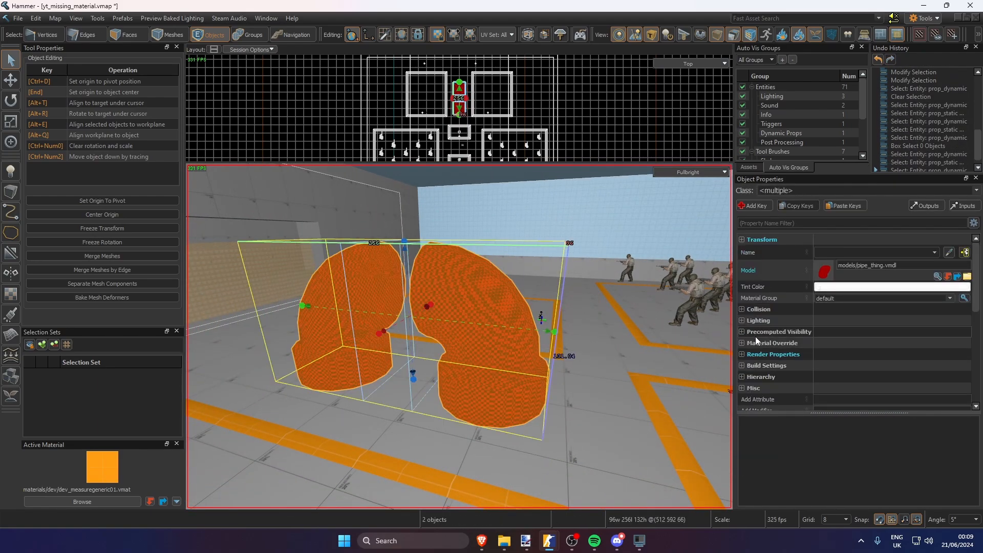
Set the Material Override of both pipe props to dev/point_worldtext_default.vmat and clear the selection
left_click(742, 344)
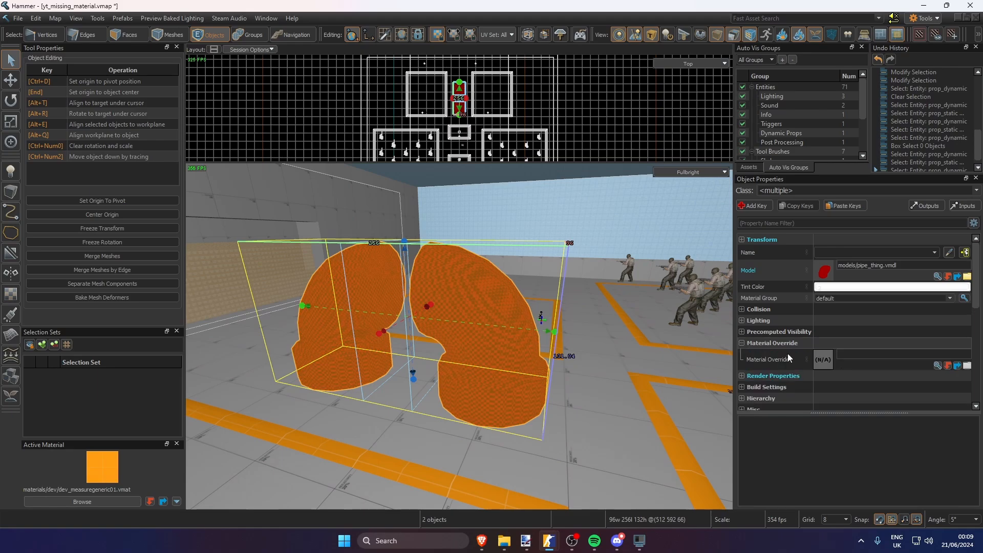
left_click(938, 367)
double_click(684, 321)
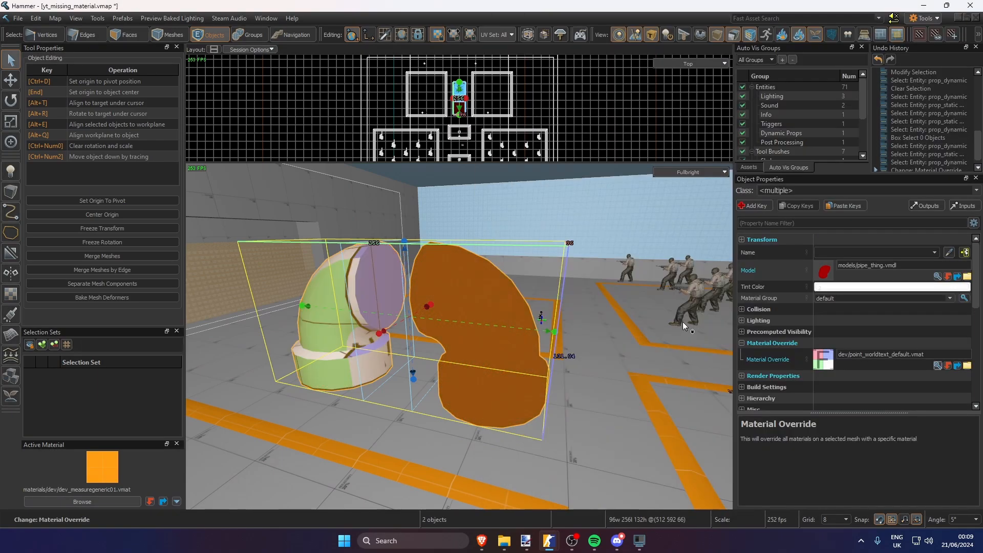
key("Escape")
key("z")
key("w")
key("s")
key("z")
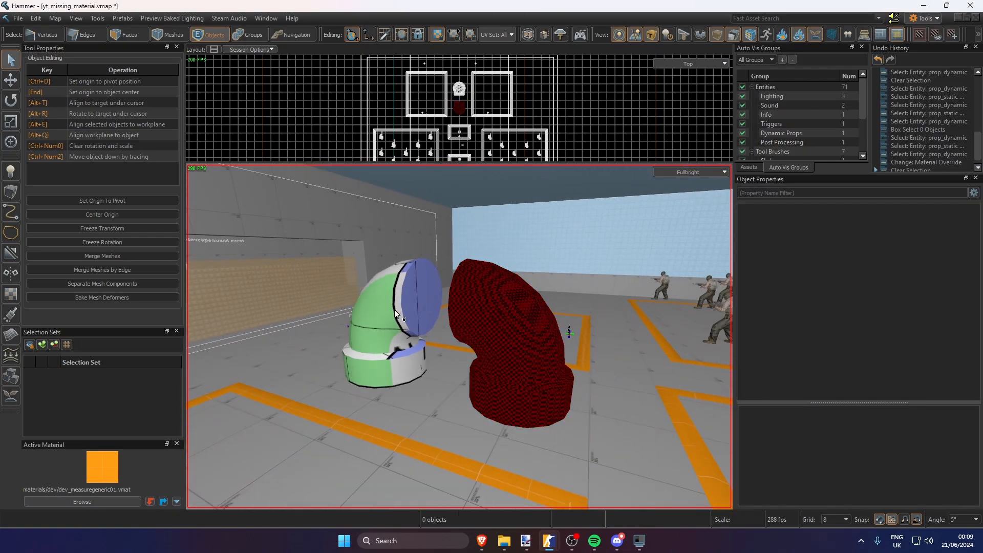
Delete both pipe props and save the map
left_click(395, 309)
key("Delete")
left_click(501, 317)
key("Delete")
key("s")
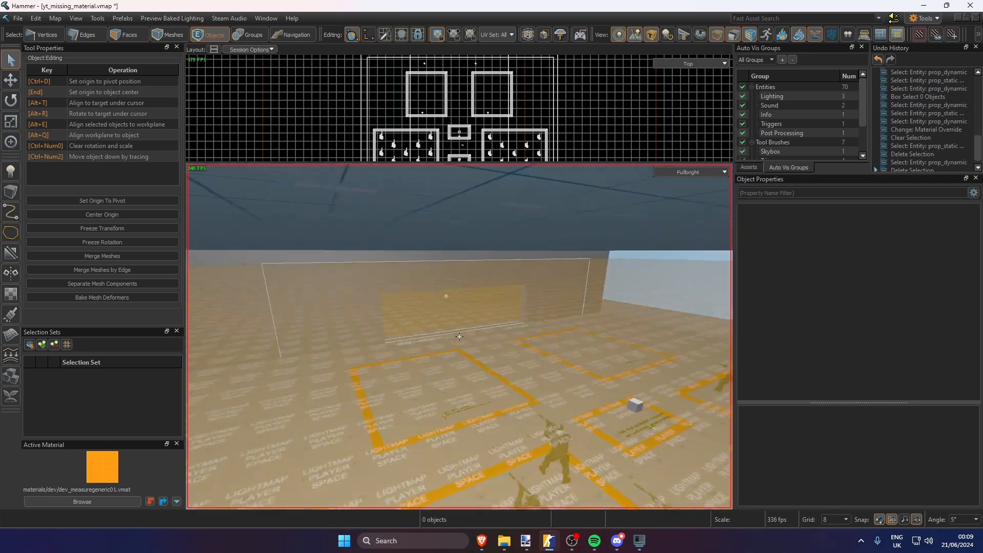
key("z")
key("ctrl+s")
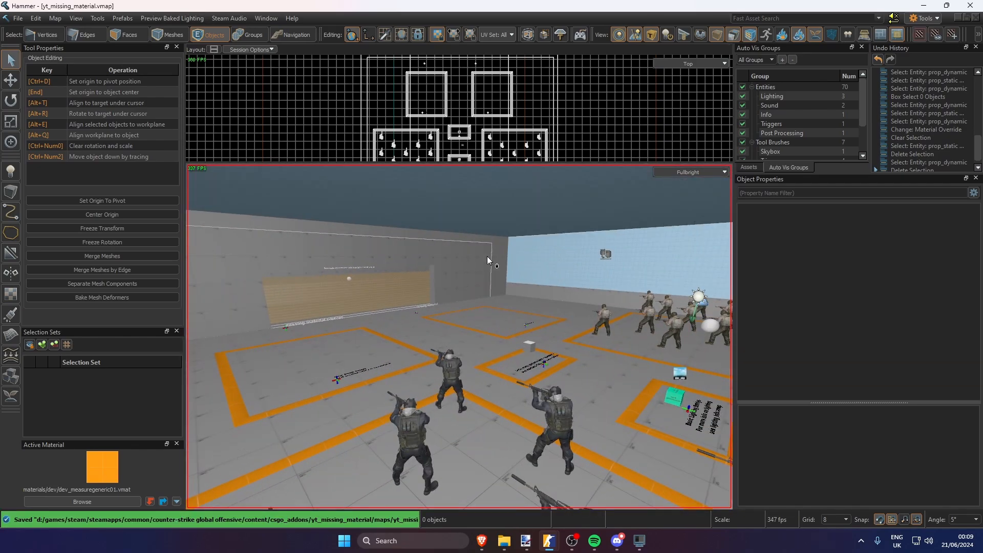
Look over the room for leftover missing materials and save the map again
scroll(550, 288, "down", 8)
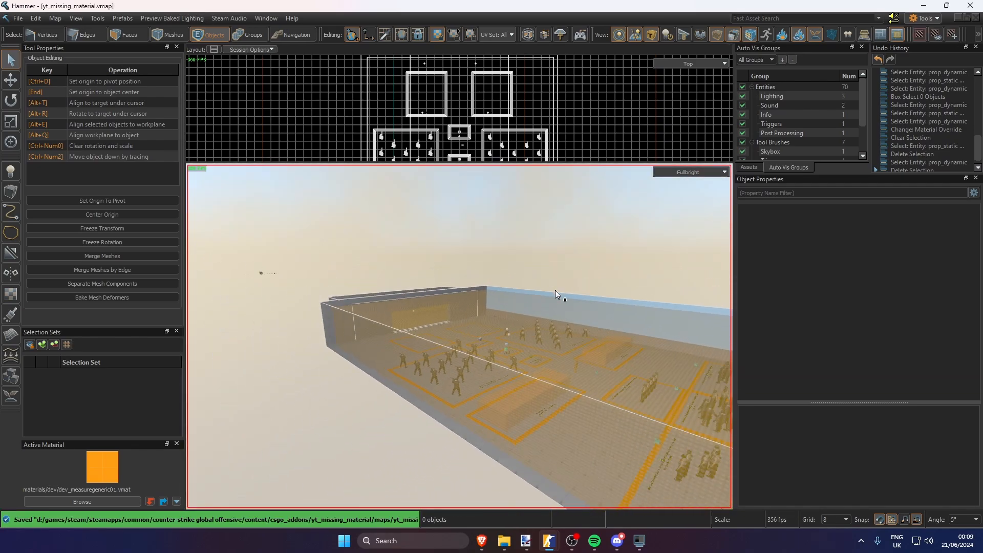
scroll(555, 290, "up", 2)
scroll(558, 290, "up", 6)
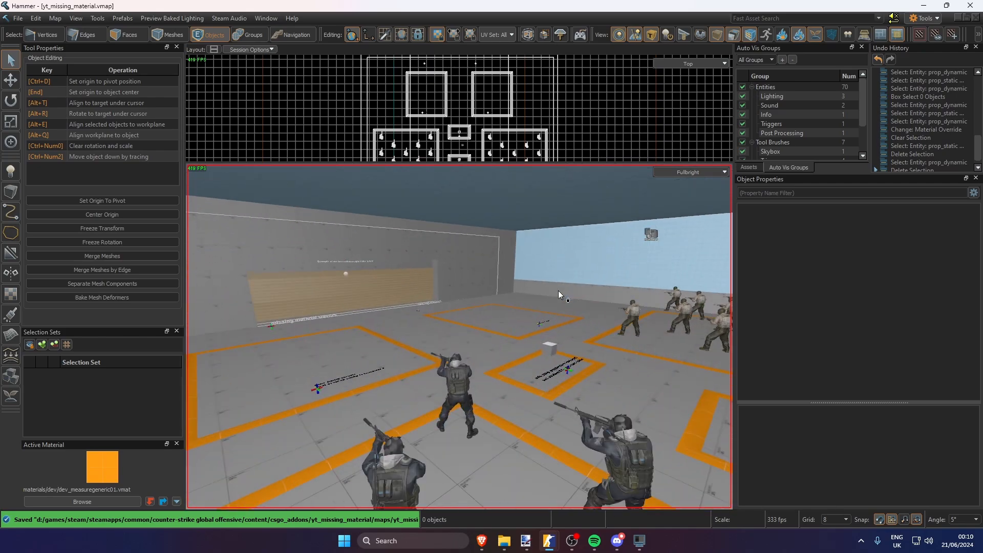
scroll(559, 290, "down", 3)
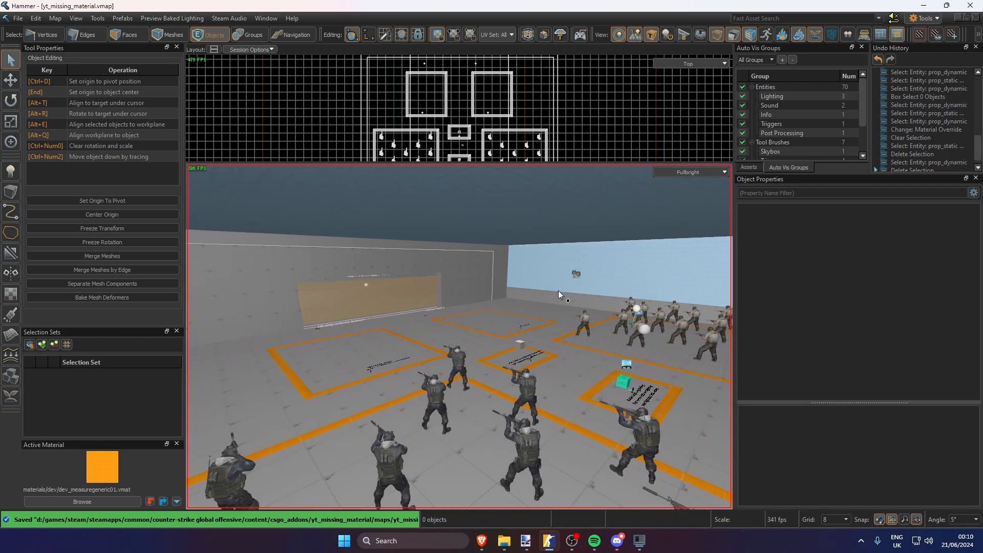
scroll(558, 290, "up", 8)
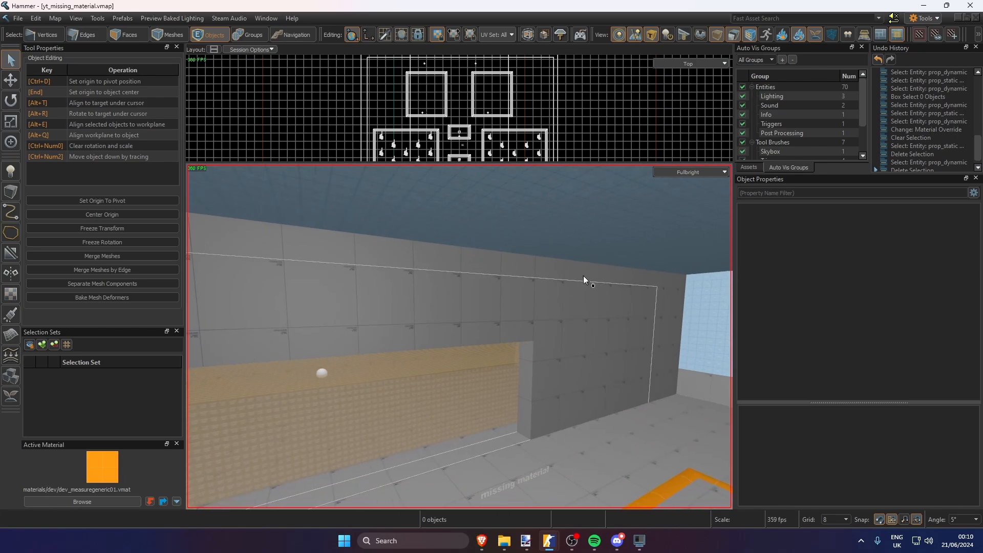
key("ctrl+s")
left_click(913, 20)
left_click(901, 197)
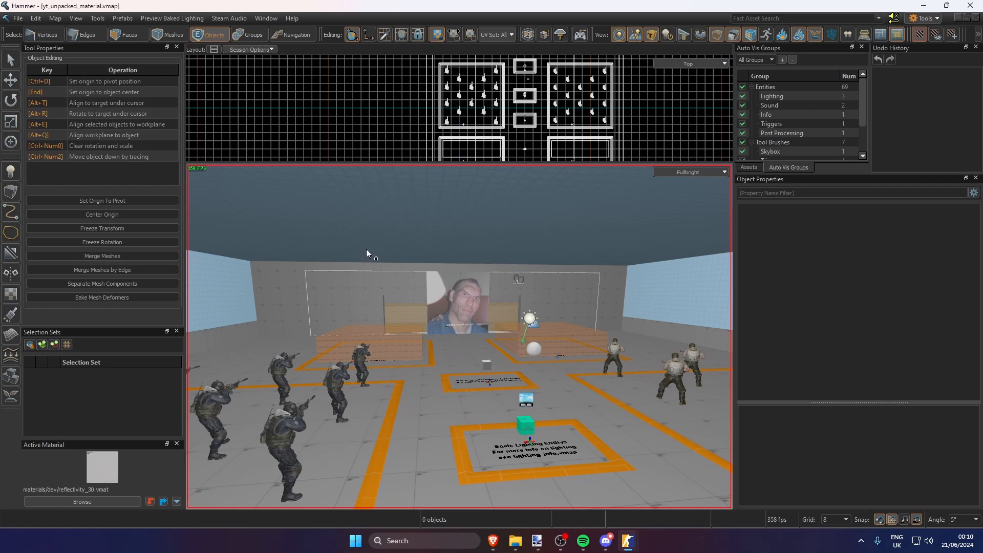
In the yt_unpacked_material map, select the face of the portrait panel labelled "unpacked material"
key("s")
right_click_drag(370, 251, 369, 250)
key("w")
key("s")
key("w")
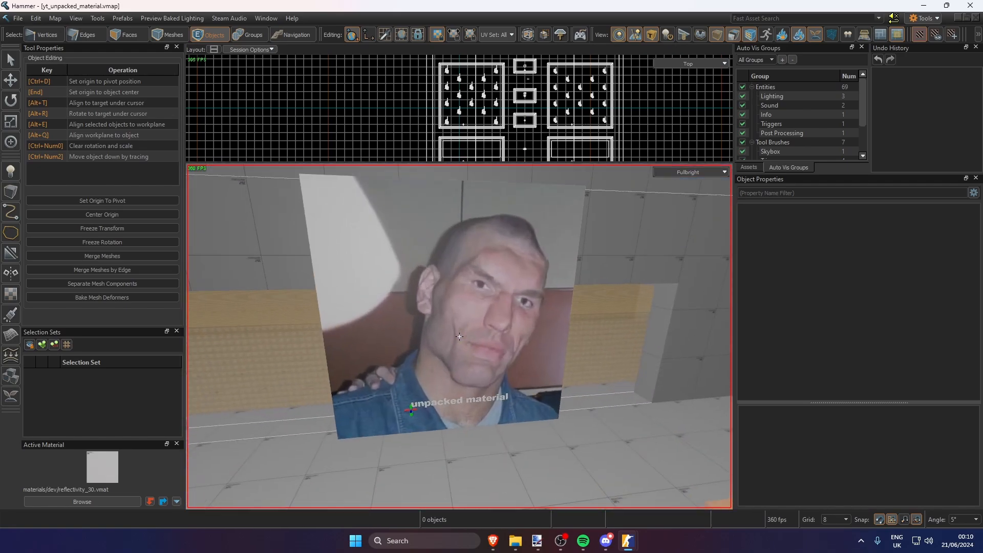
right_click_drag(459, 336, 459, 336)
key("3")
left_click(483, 303)
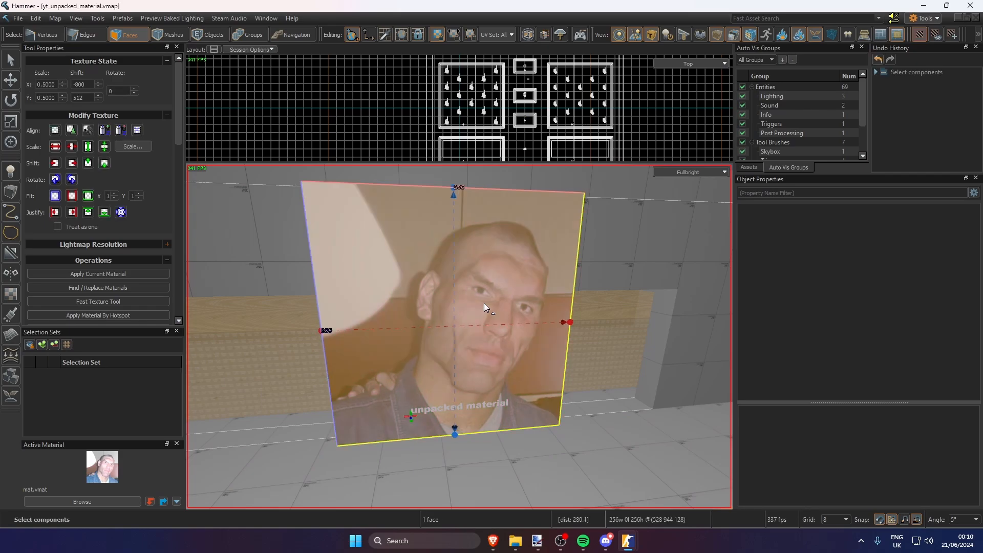
Leave face selection, open the active material mat.vmat in the Material Editor, adjust the asset list's columns and close the editor
key("ctrl+a")
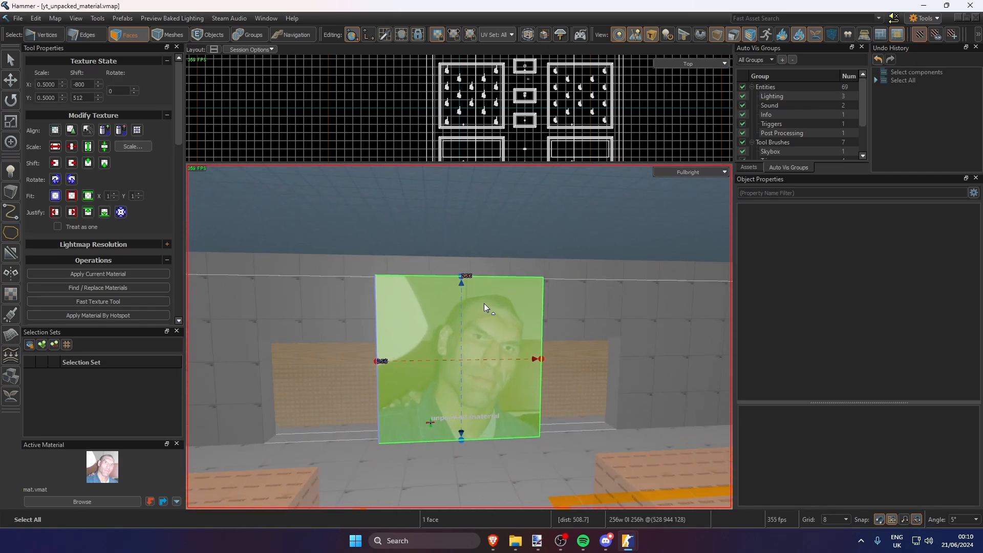
key("6")
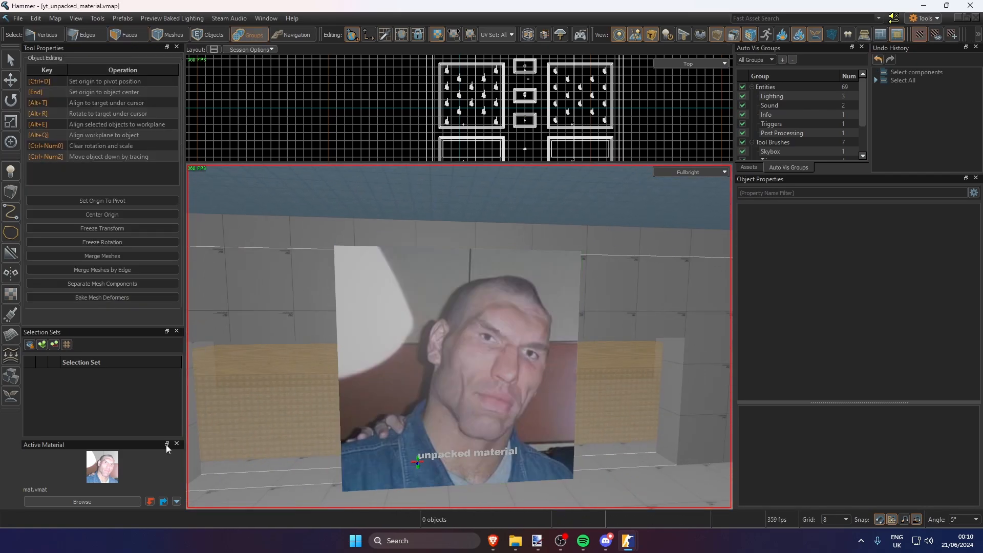
right_click(108, 459)
left_click(159, 283)
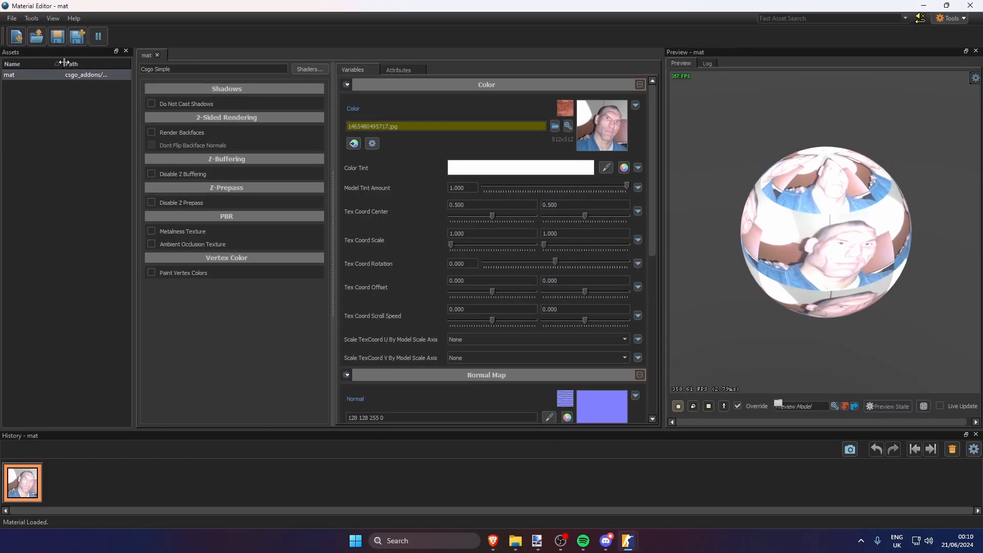
left_click_drag(64, 62, 26, 62)
left_click(970, 5)
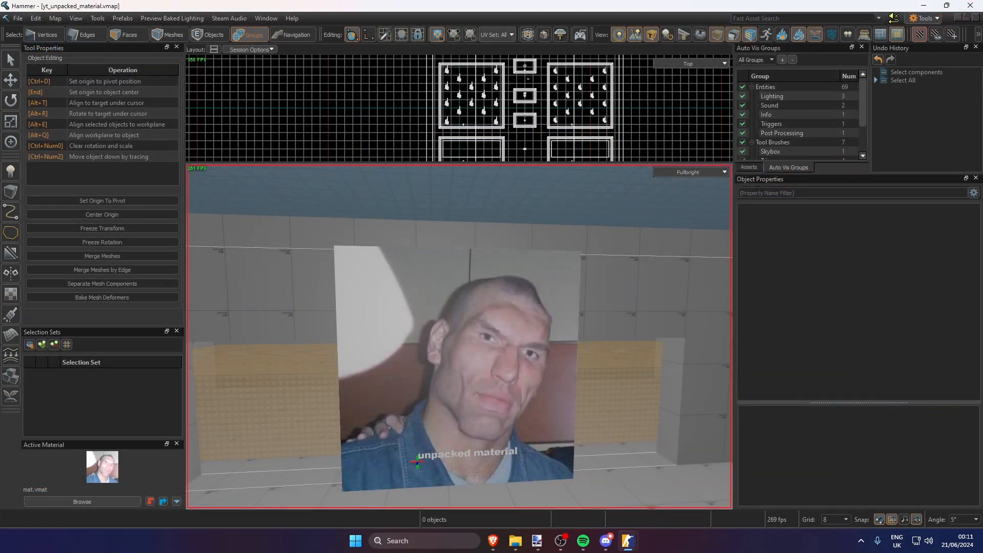
Build the yt_unpacked_material map and run it in Counter-Strike 2
key("s")
right_click_drag(459, 337, 459, 337)
key("w")
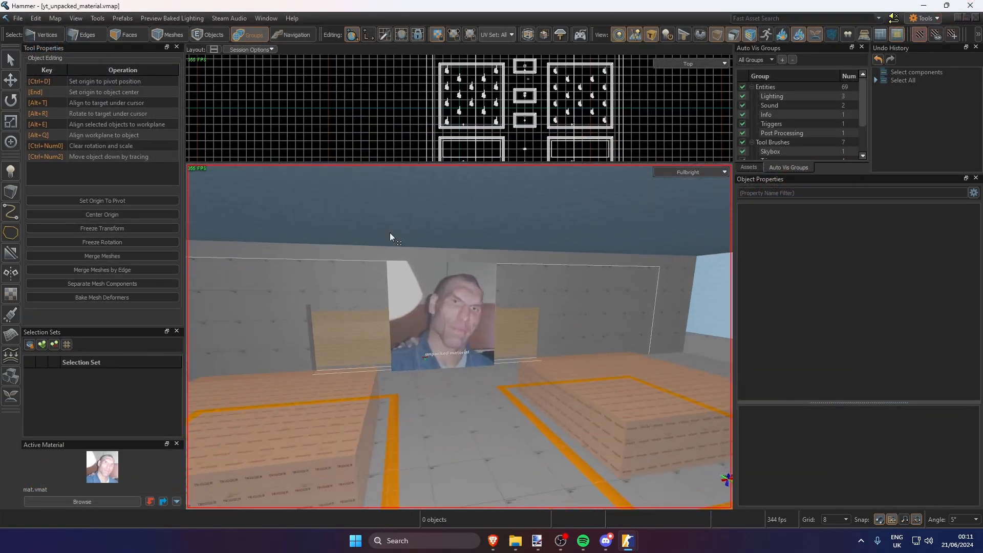
left_click(17, 19)
left_click(54, 195)
left_click(460, 455)
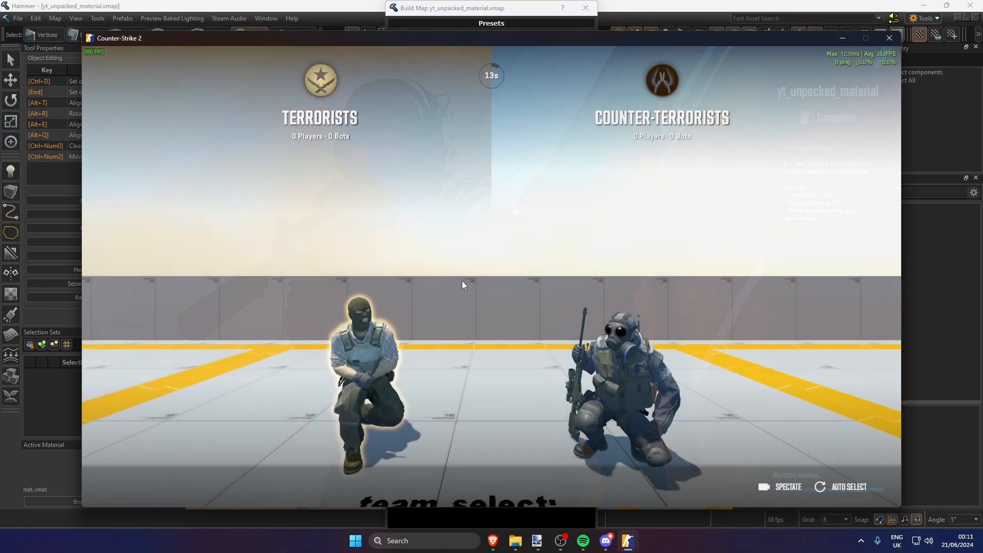
left_click(462, 281)
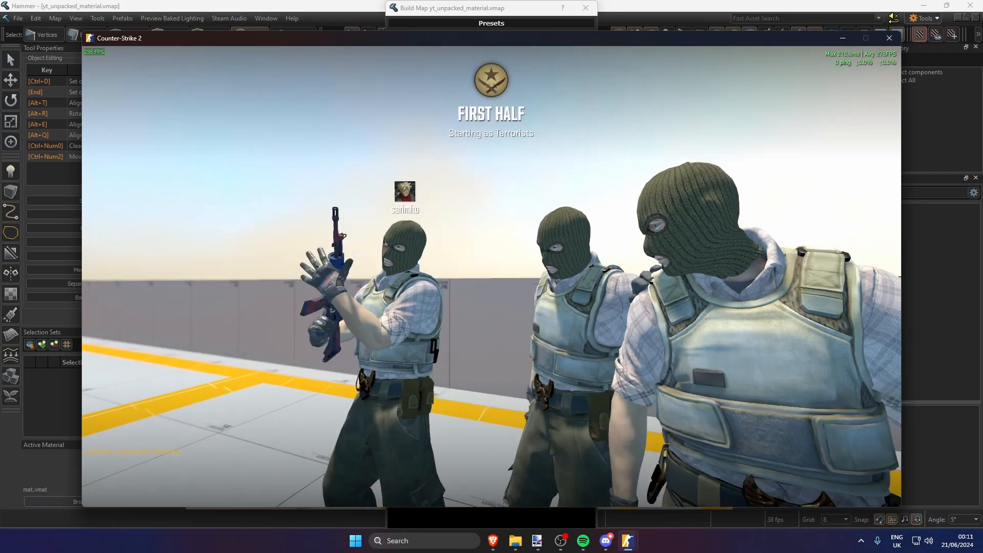
Run host_timescale 10, host_timescale 1 and bot_kick in the VConsole2 console
type("host_timescale 10")
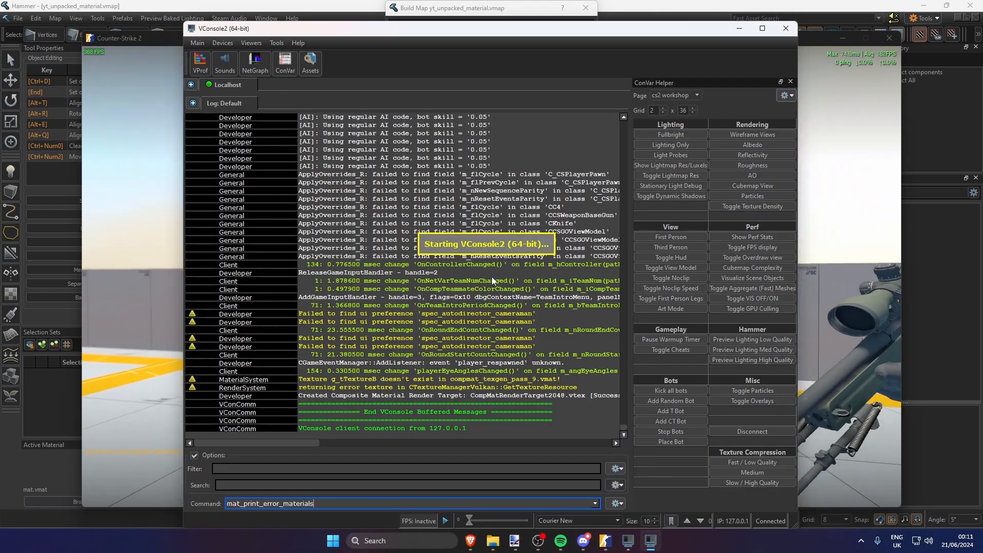
key("Return")
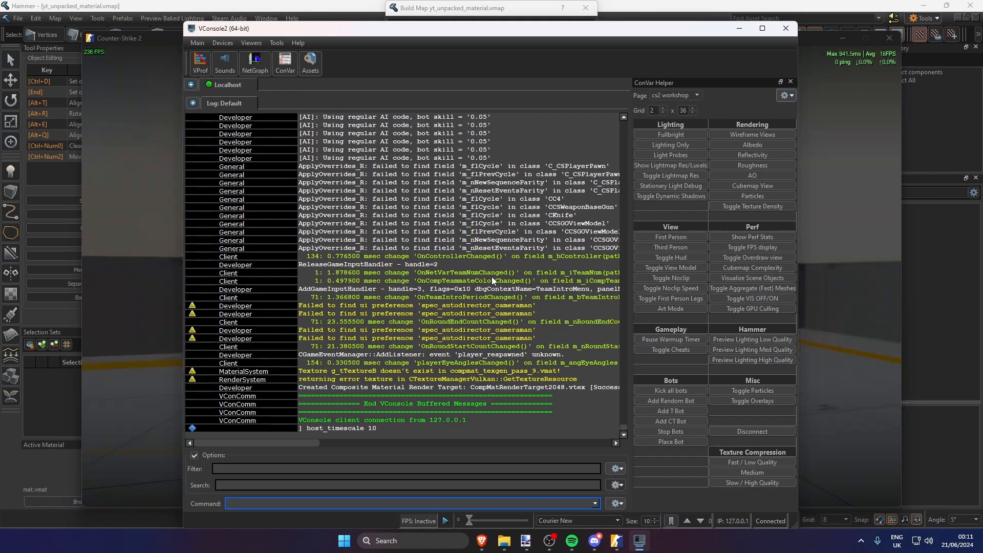
key("Up")
key("BackSpace")
key("Return")
type("bot_kick")
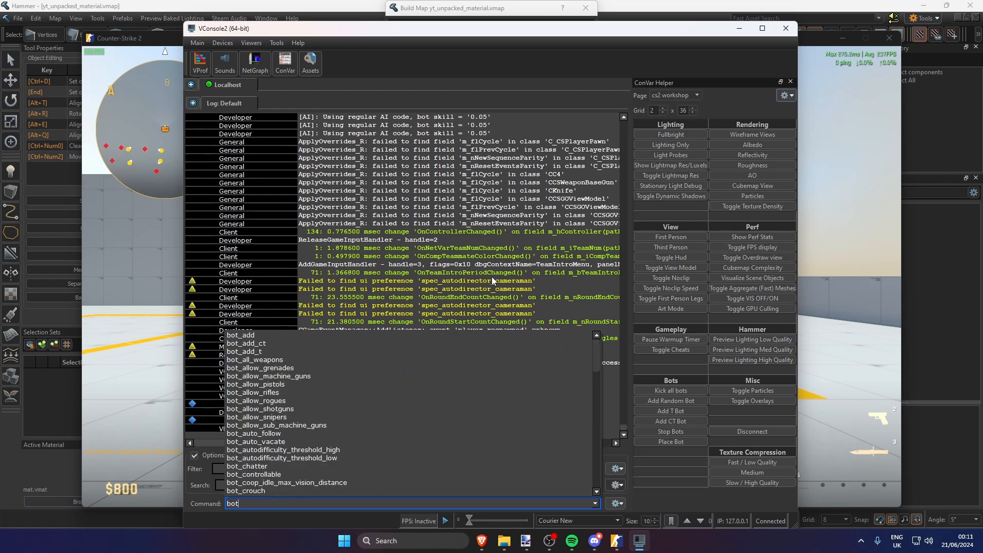
key("Return")
Return to the running game and walk around the panel labelled "unpacked material" to check how its texture renders
key("alt+Tab")
key("w")
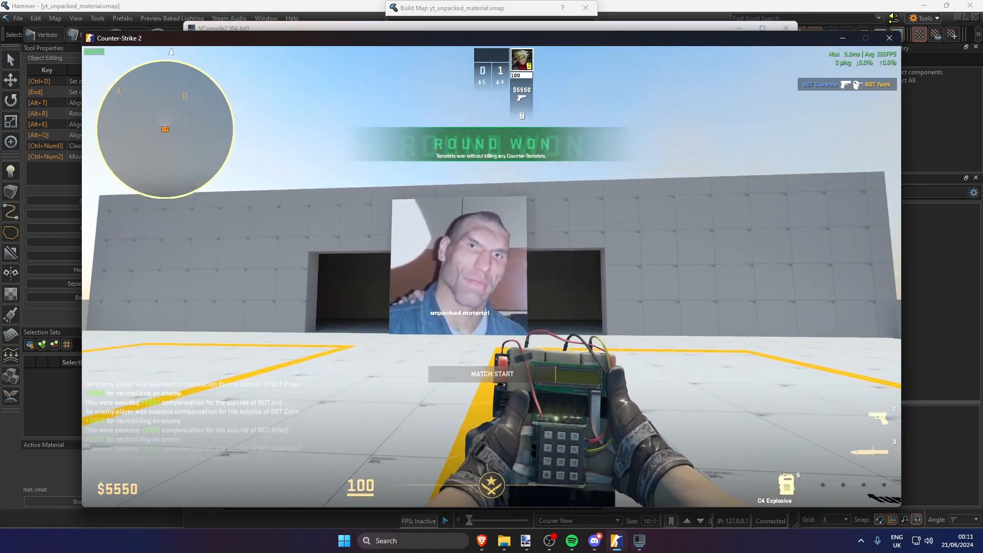
key("a")
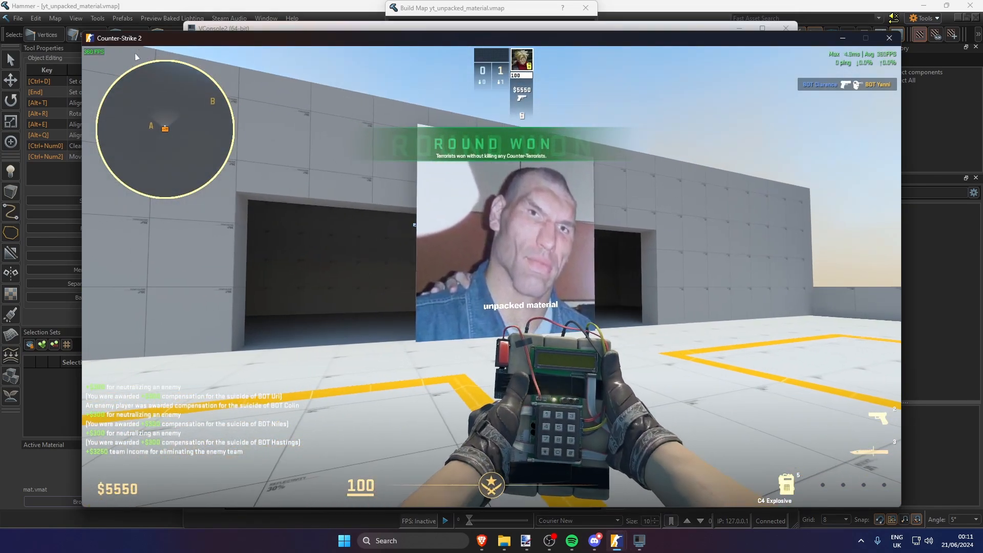
key("s")
key("d")
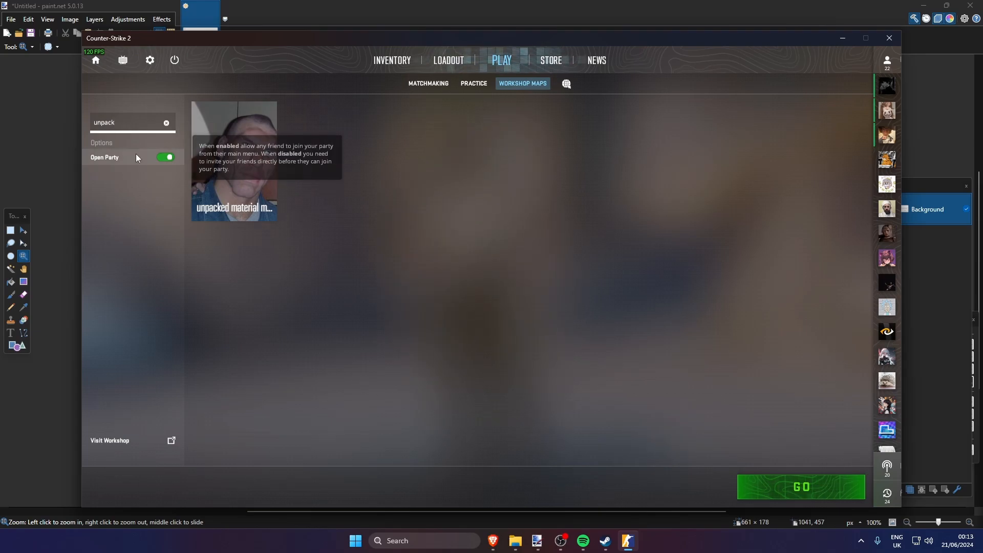
Launch the unpacked material workshop map offline in Competitive mode and dismiss the error dialog
left_click(241, 171)
left_click(772, 482)
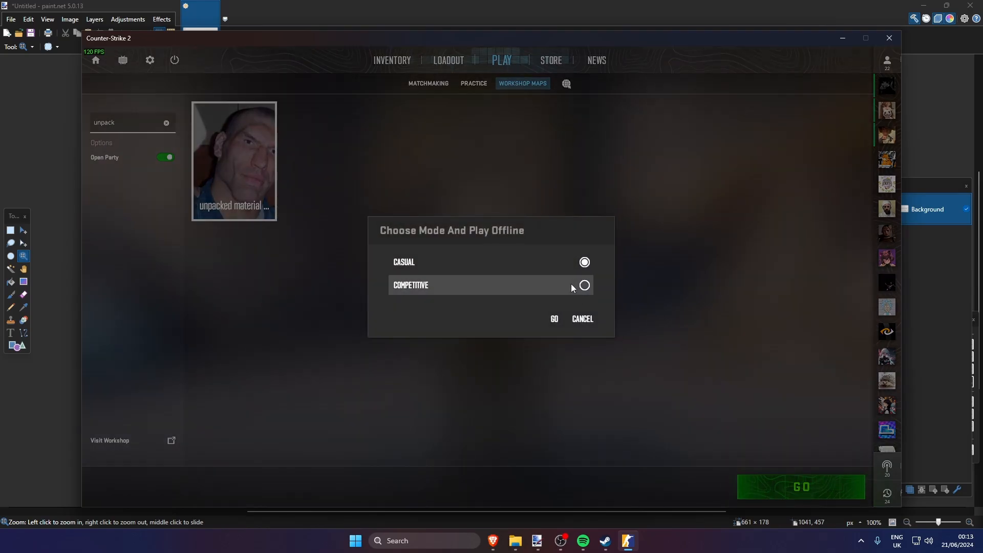
left_click(570, 285)
left_click(563, 324)
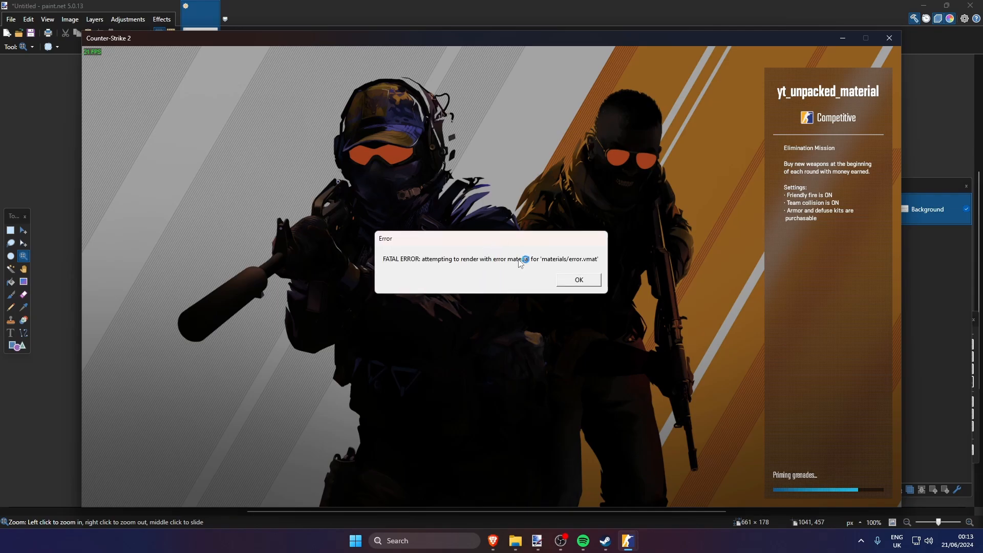
left_click(580, 281)
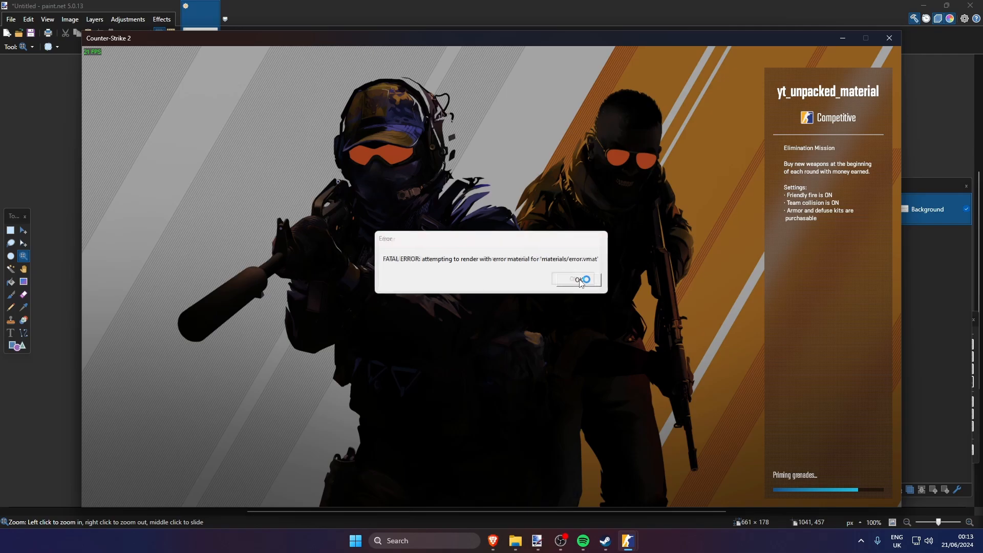
left_click(580, 281)
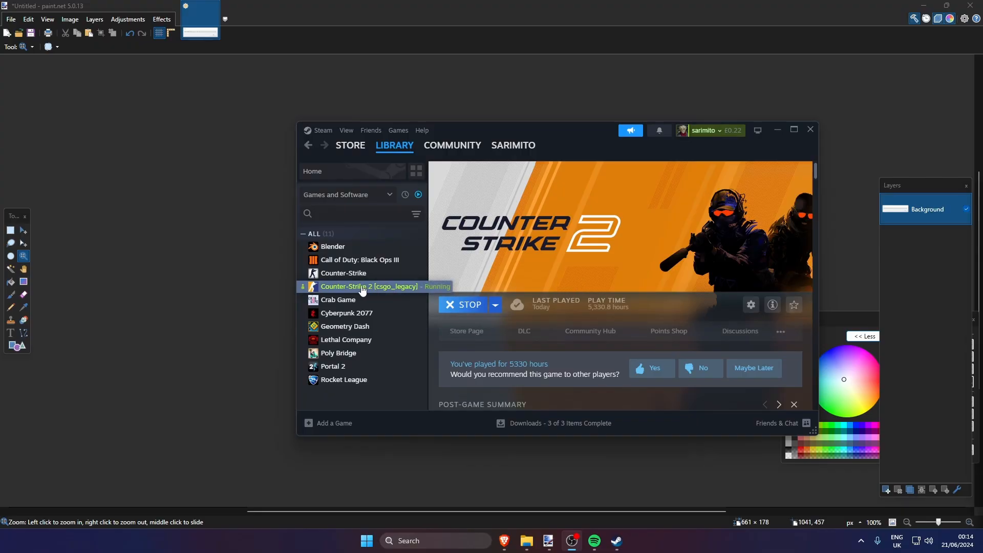
In Steam, add -condebug to the end of Counter-Strike 2's launch options
right_click(357, 286)
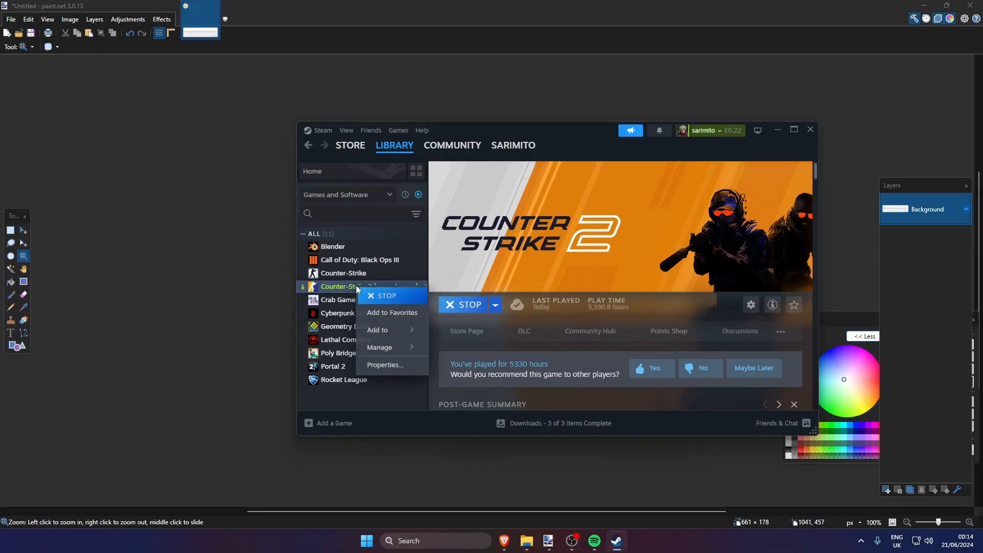
left_click(388, 365)
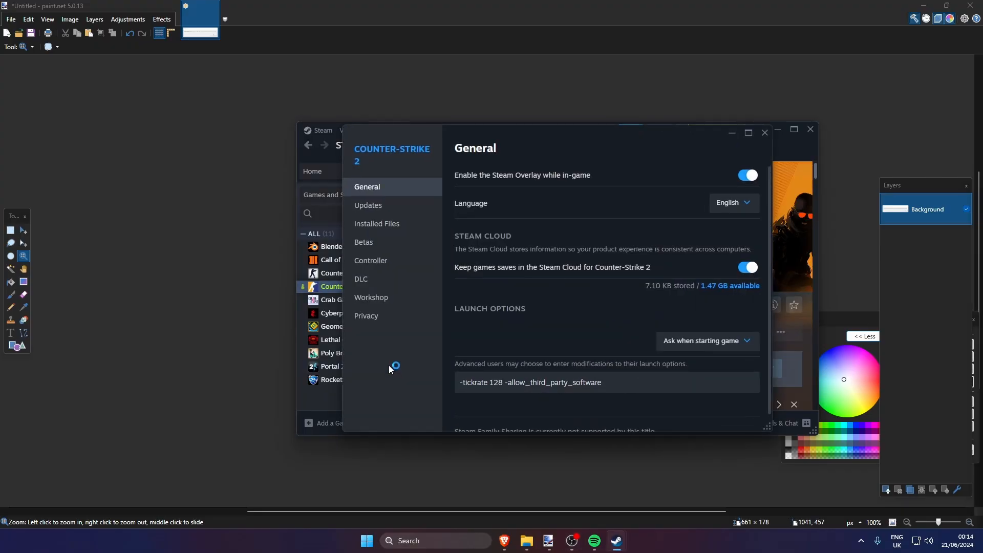
left_click(604, 383)
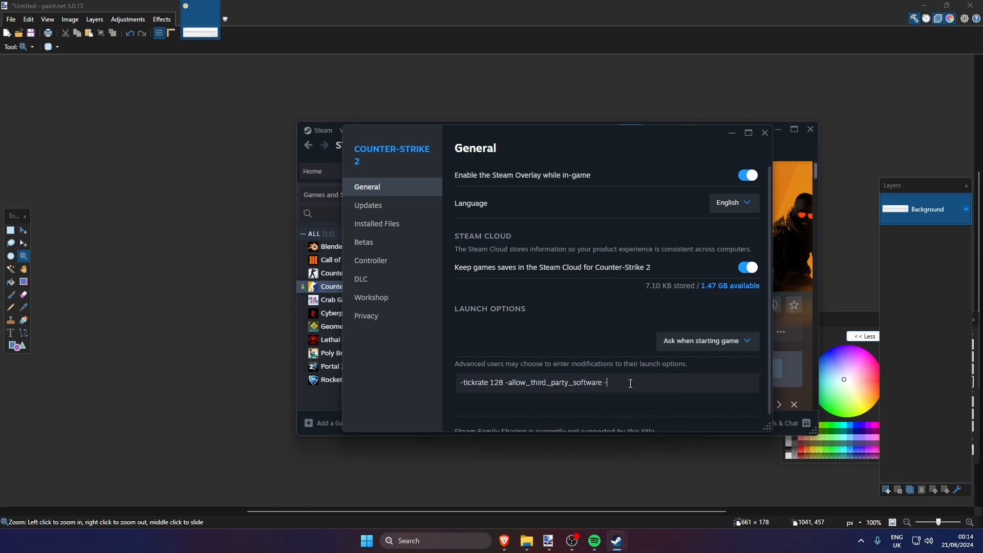
type("-condebug")
left_click(656, 379)
left_click_drag(607, 384, 342, 395)
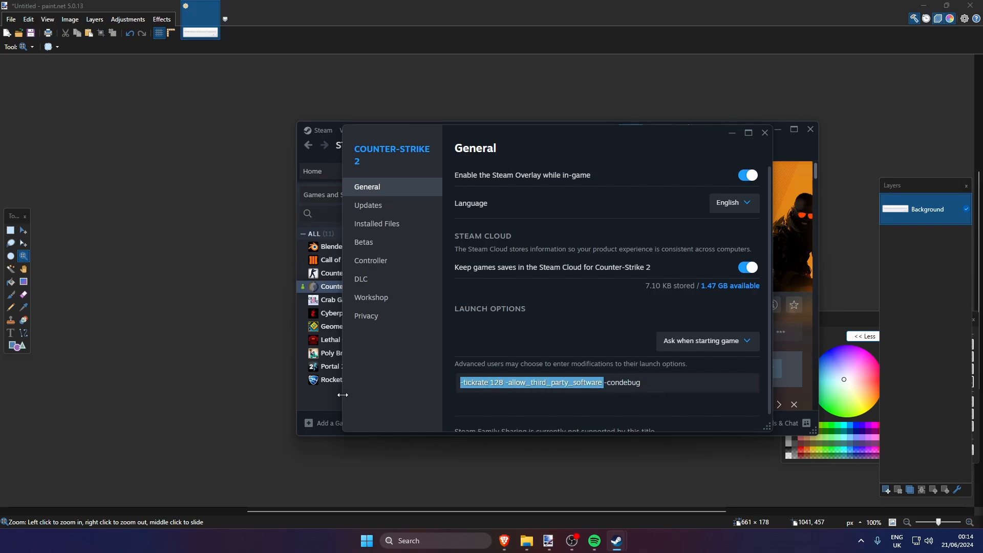
left_click(605, 377)
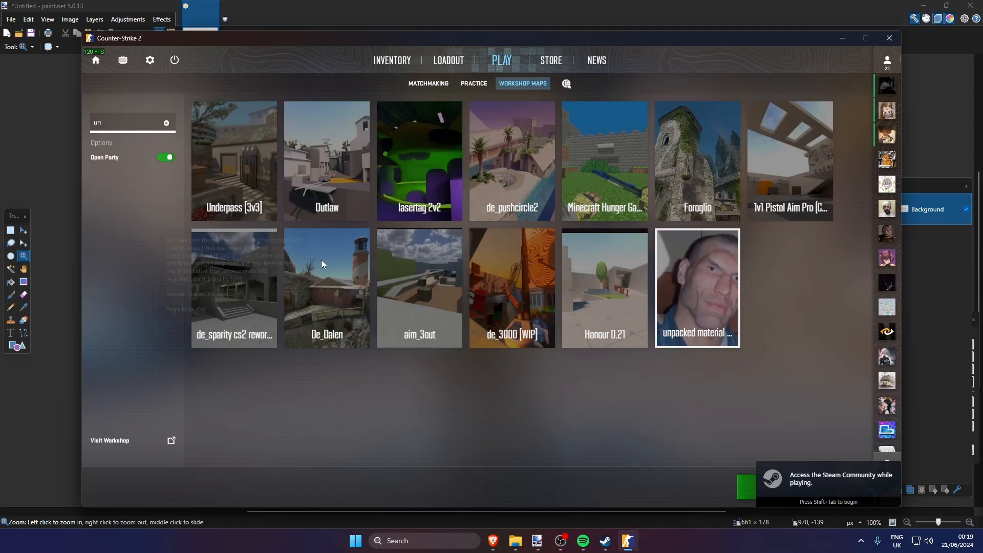
Start the unpacked material workshop map again in Competitive mode with console logging enabled and close the error dialog
left_click(801, 487)
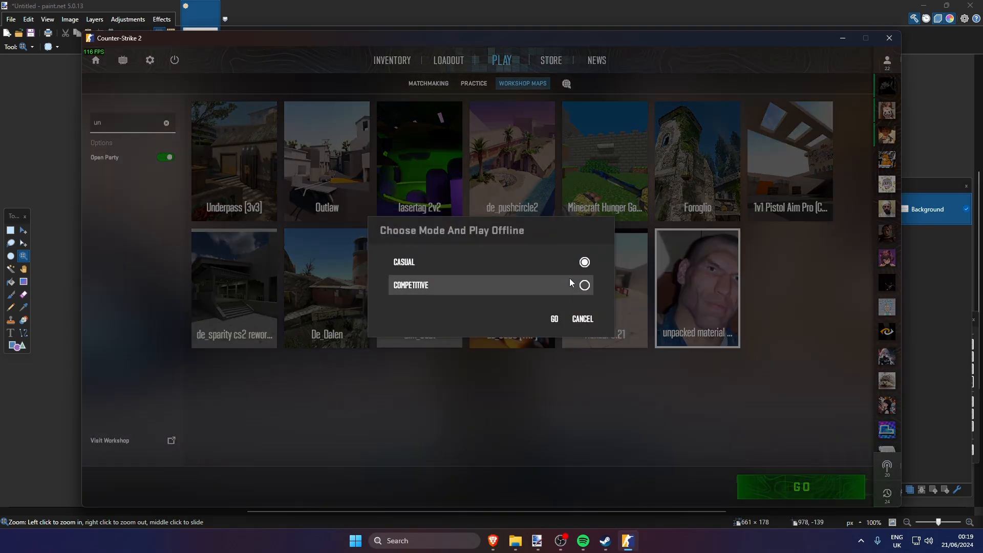
left_click(557, 317)
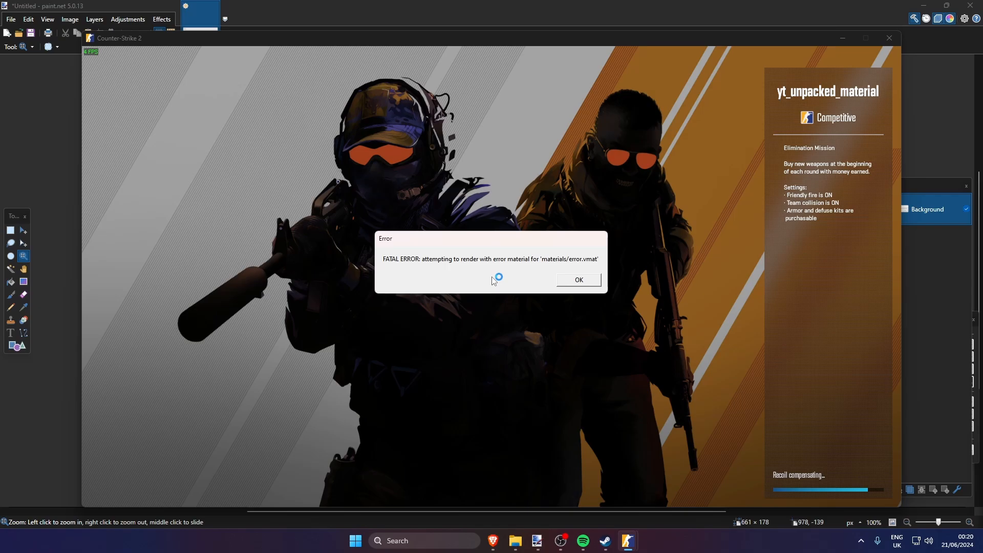
left_click(572, 283)
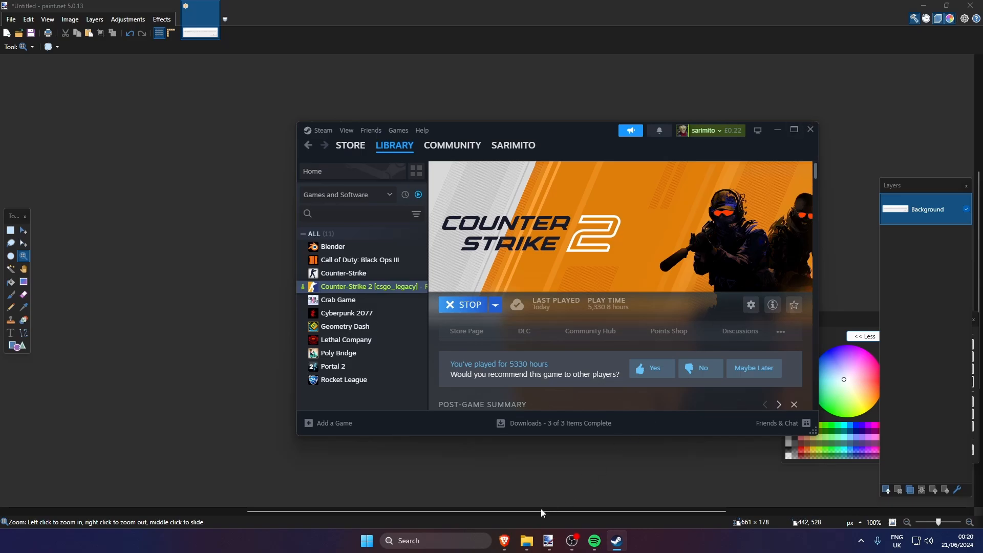
In File Explorer, check the path of the game\csgo folder and open its console.log file
mouse_move(526, 541)
left_click(526, 489)
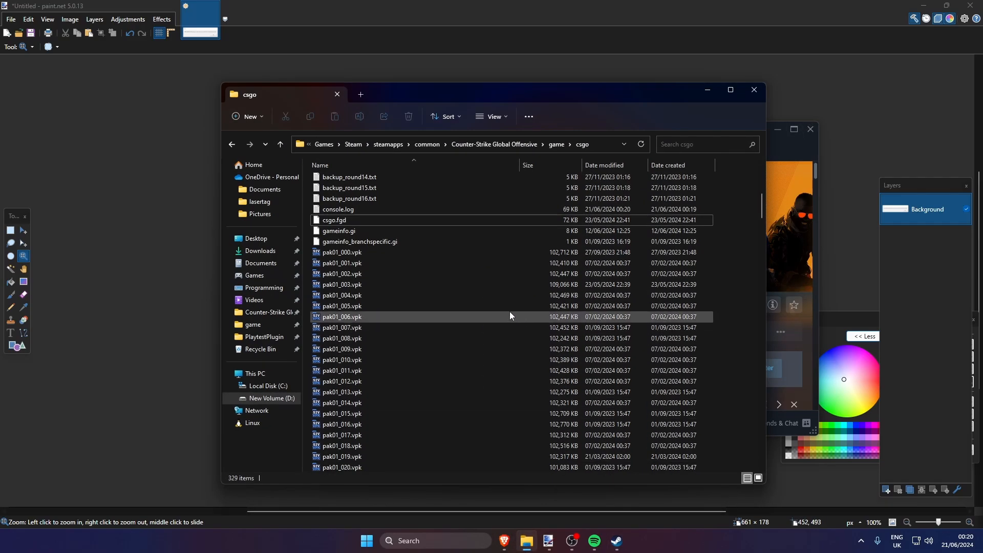
left_click(632, 145)
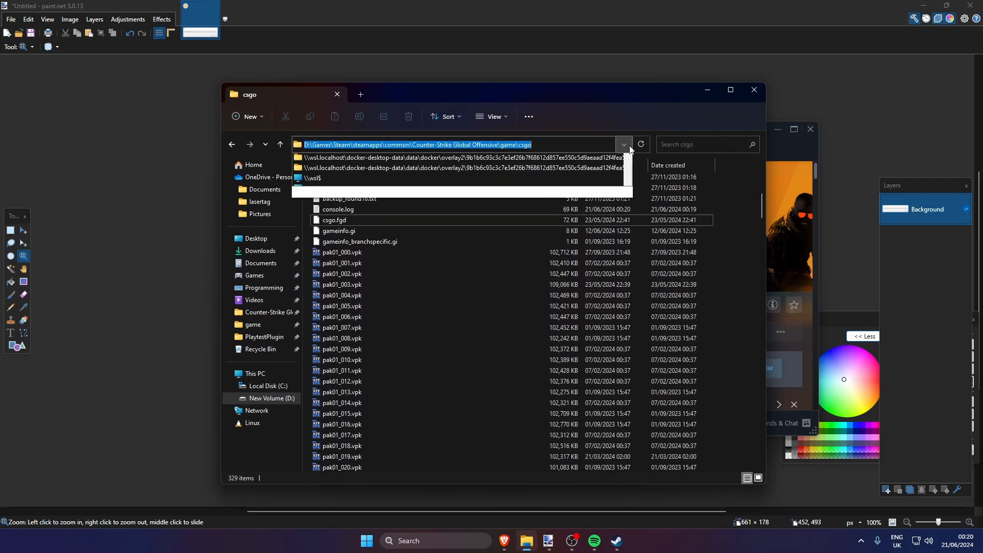
left_click(378, 147)
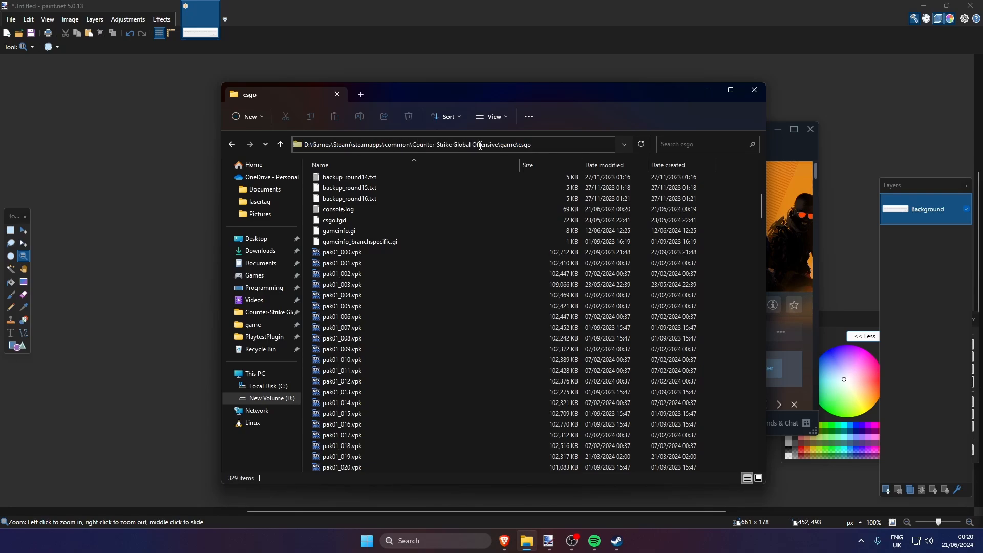
left_click(413, 210)
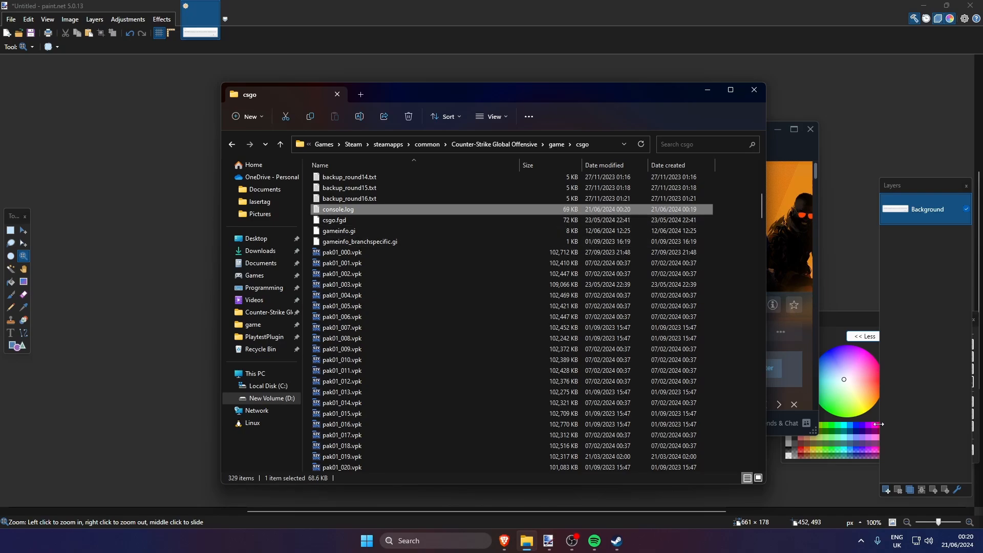
double_click(563, 210)
Go to the end of console.log and search the file for "failed loading resource"
scroll(392, 131, "down", 5)
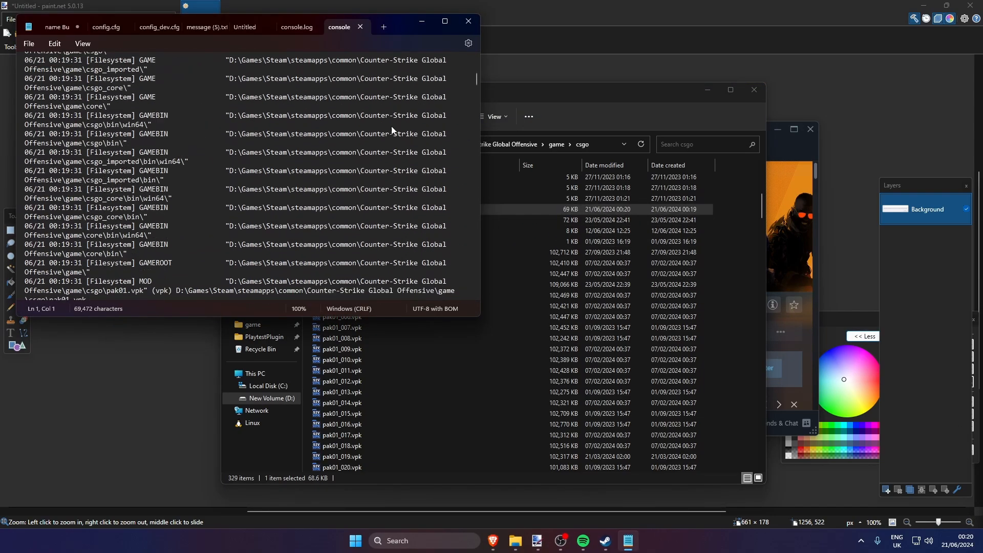
scroll(391, 128, "down", 8)
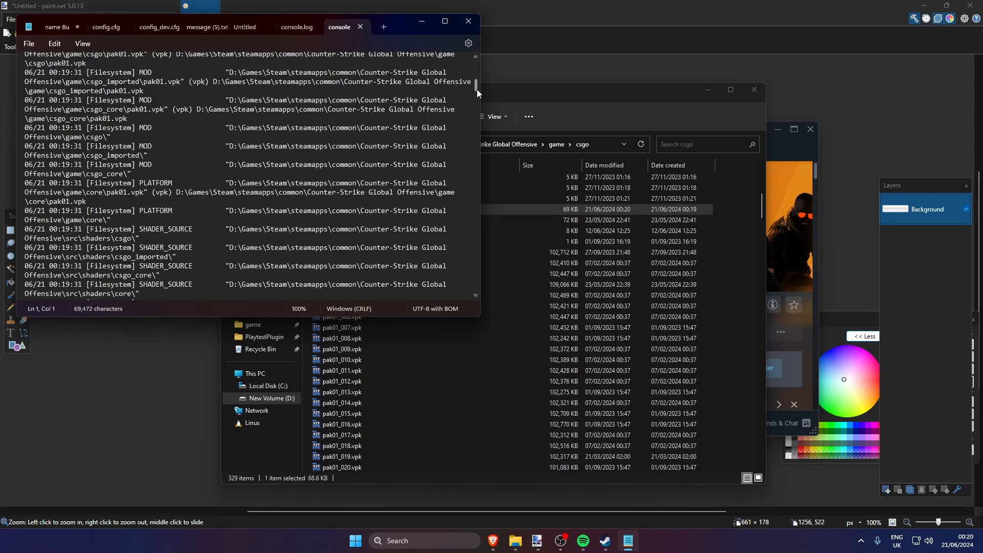
left_click_drag(477, 89, 475, 291)
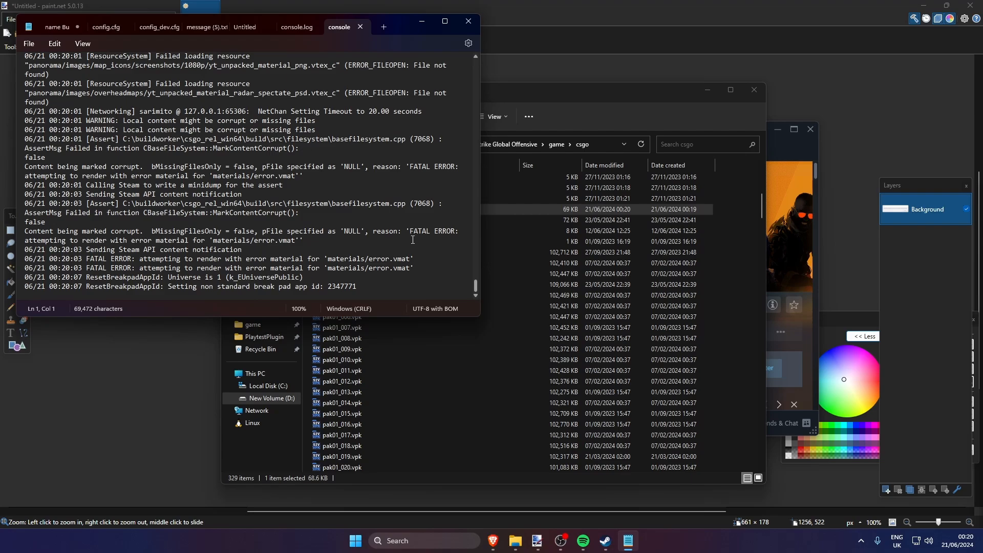
key("ctrl+f")
left_click(171, 73)
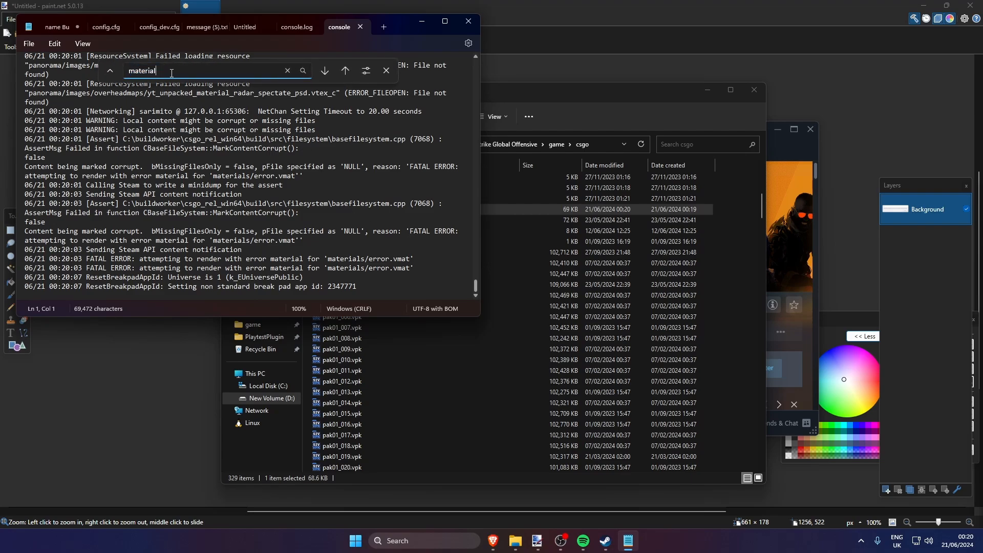
key("ctrl+a")
type("failed loading resource")
Maximize the console log, find the next "failed loading resource" entries and highlight the mat.vmat_c file name
scroll(220, 165, "up", 1)
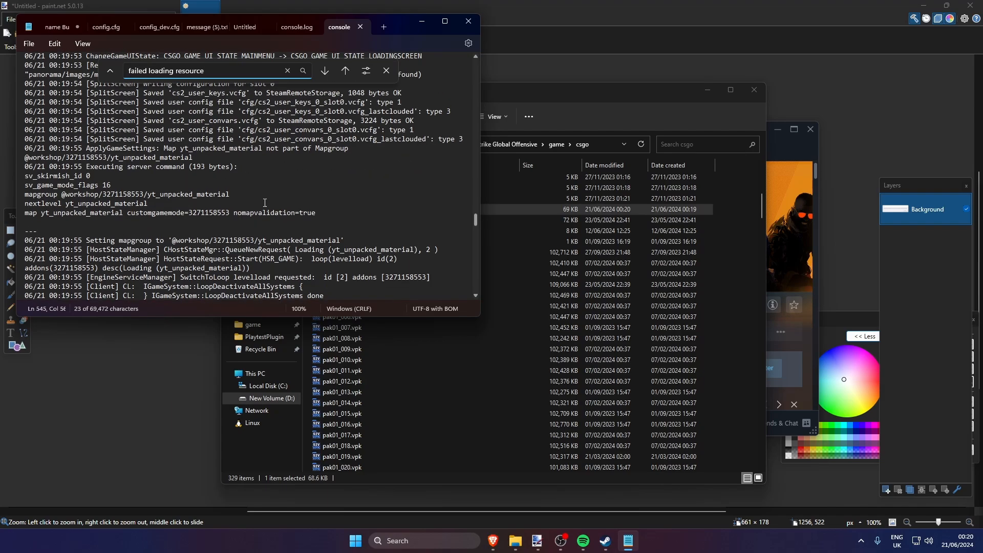
left_click(445, 21)
left_click(391, 51)
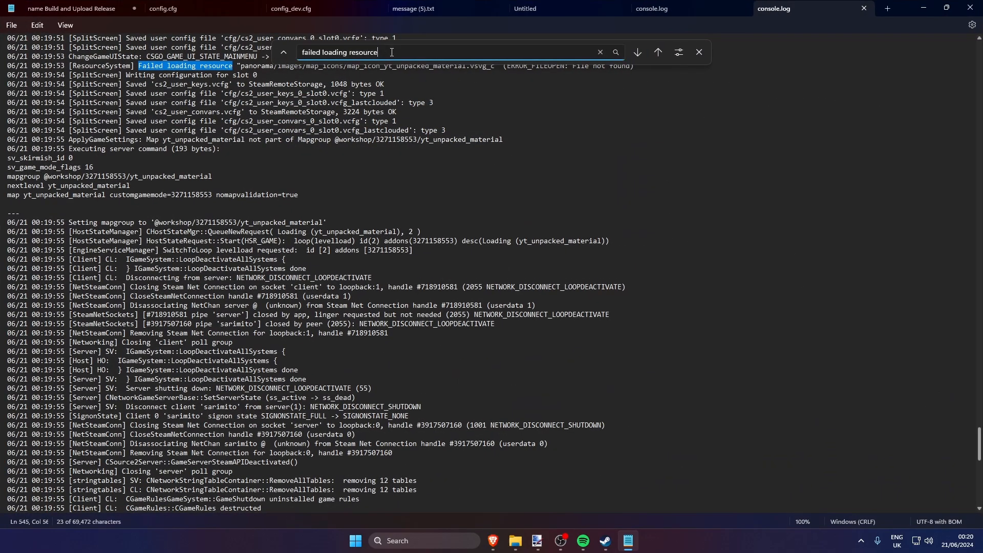
scroll(392, 93, "up", 1)
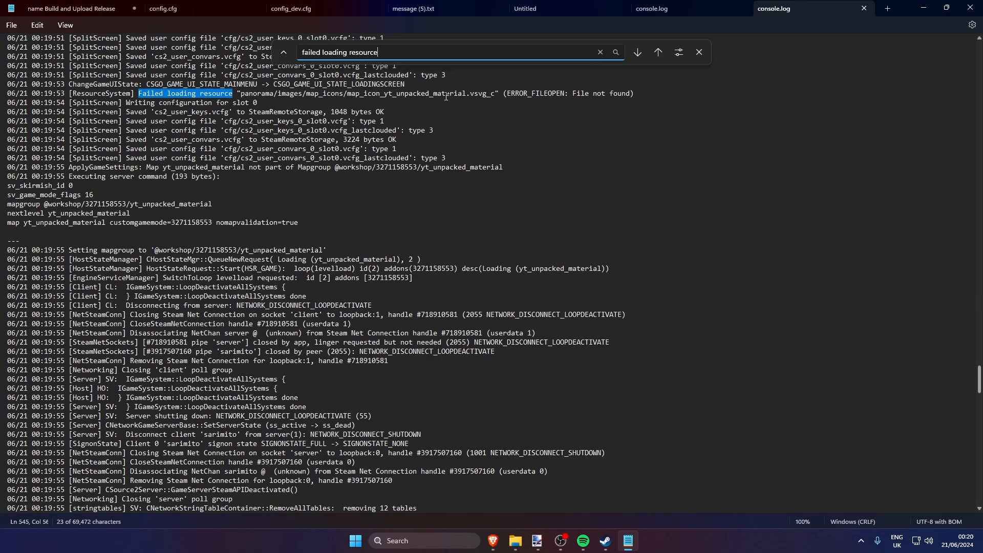
key("Return")
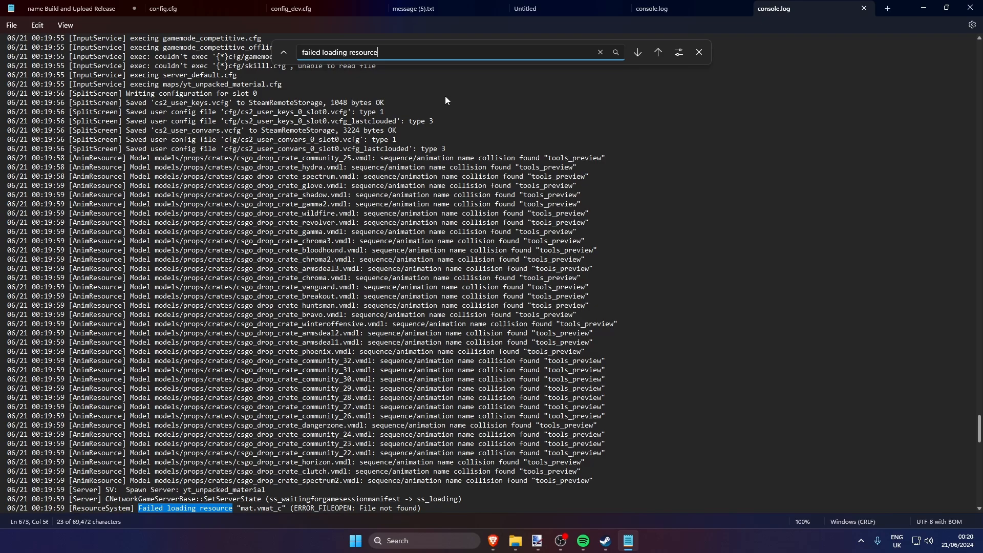
scroll(444, 98, "down", 1)
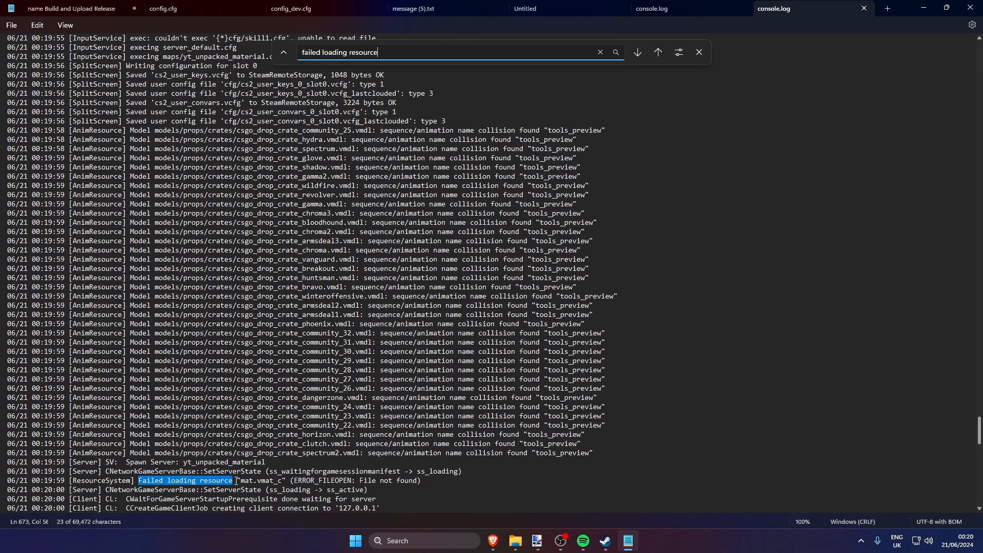
left_click_drag(147, 482, 279, 483)
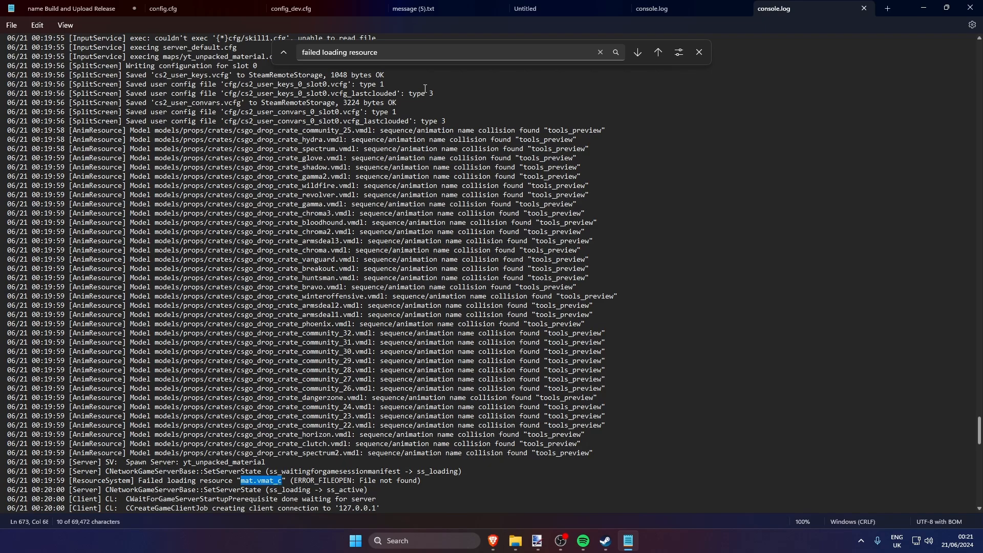
Step through the remaining "failed loading resource" matches until the search wraps to the start of the log
left_click(403, 55)
key("Return")
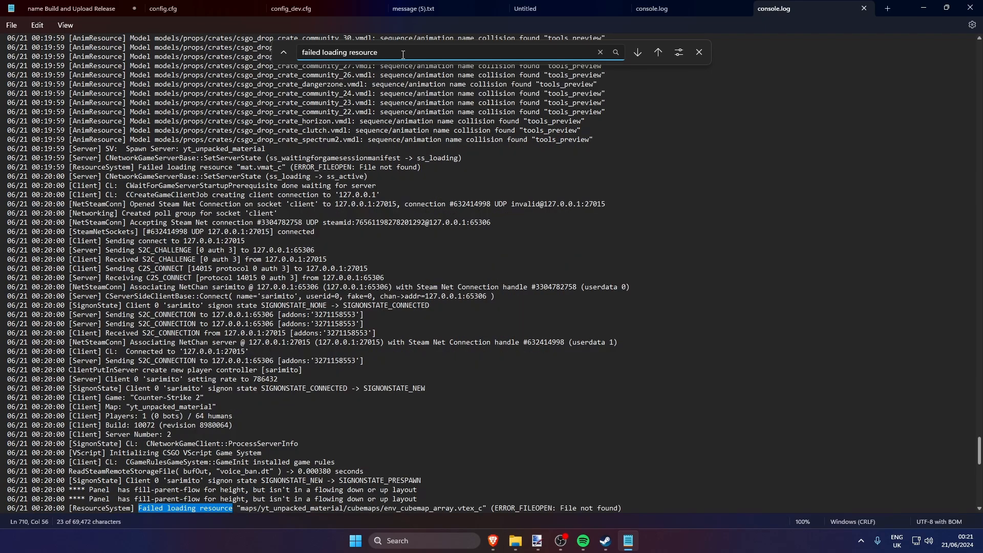
scroll(461, 184, "down", 1)
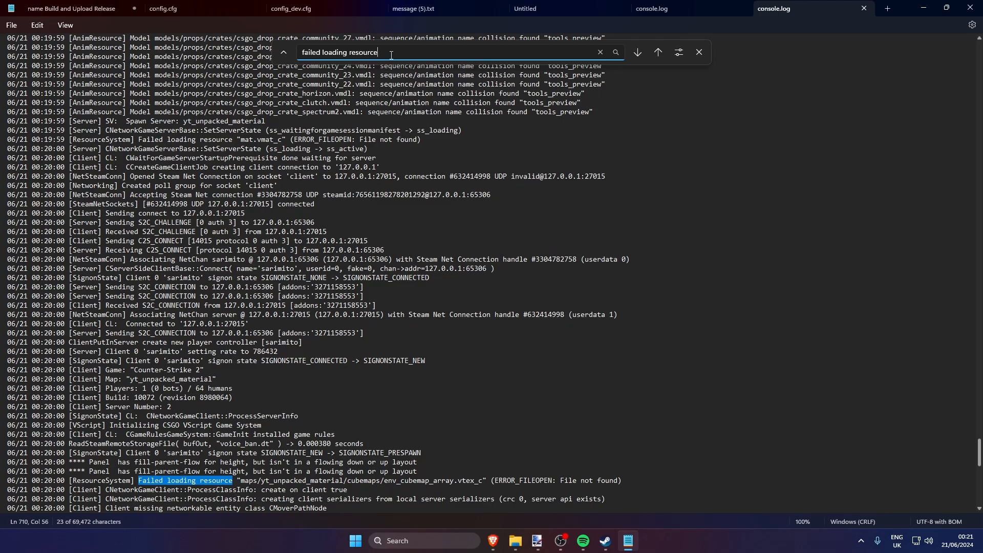
key("Return")
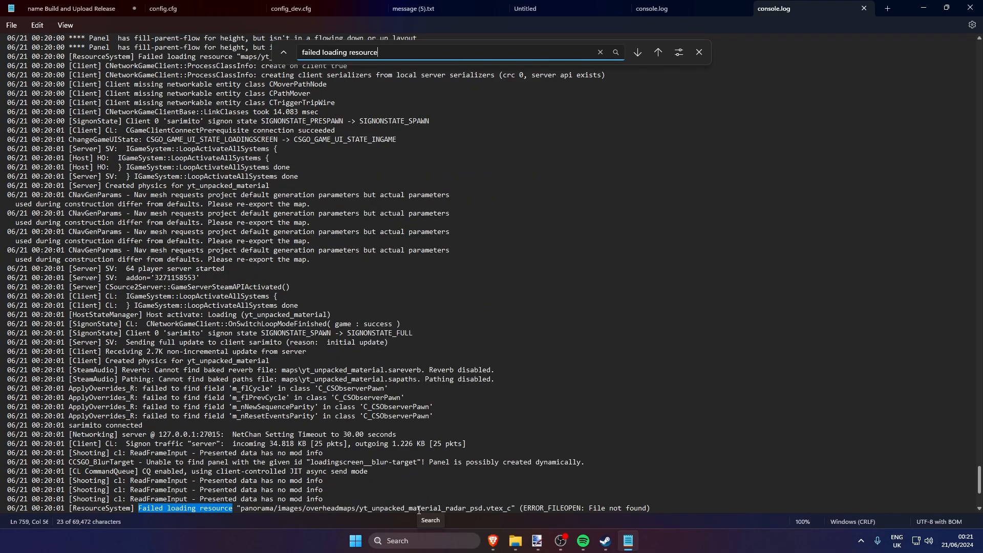
key("Return")
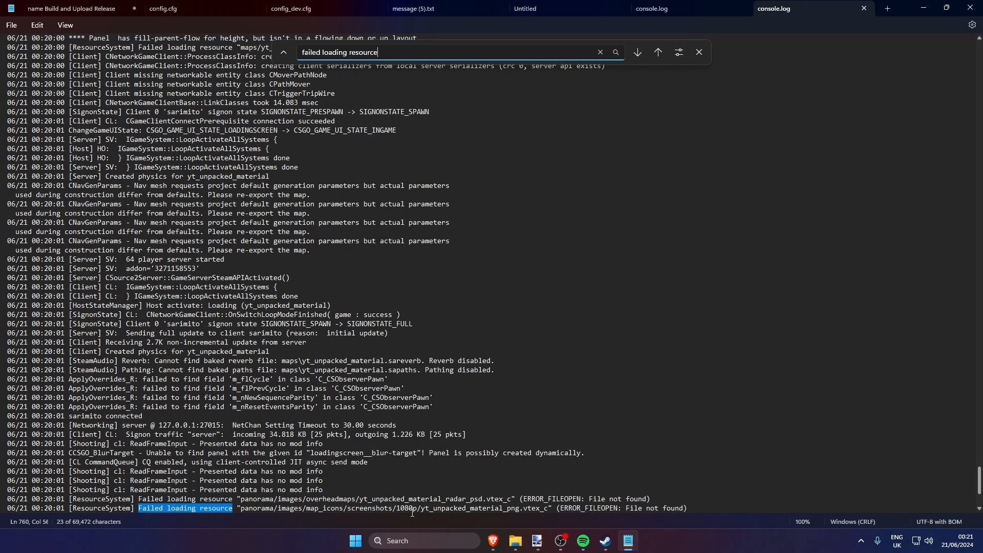
key("Return")
key("Return")
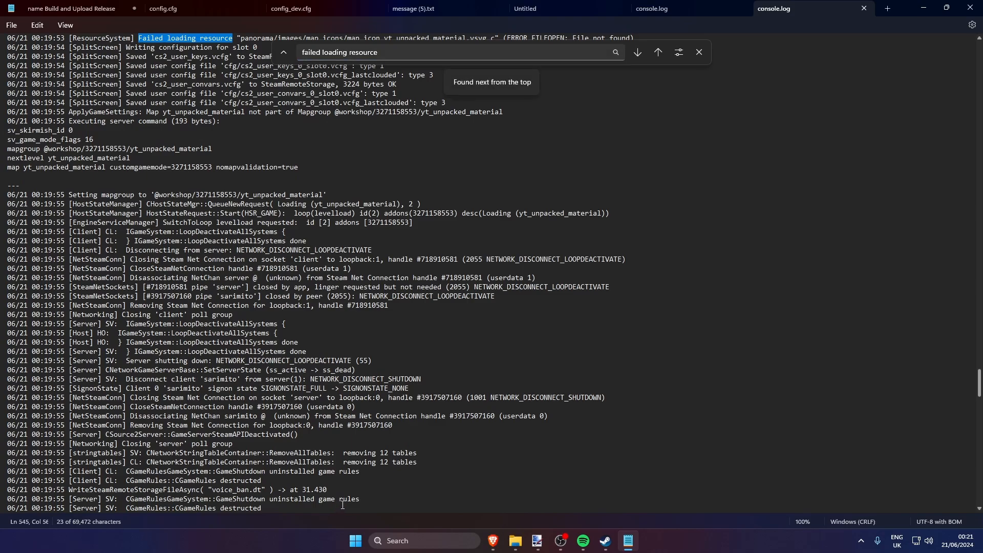
Return to the failed mat.vmat_c entry, inspect its file name, and close the log file's window
scroll(360, 323, "up", 4)
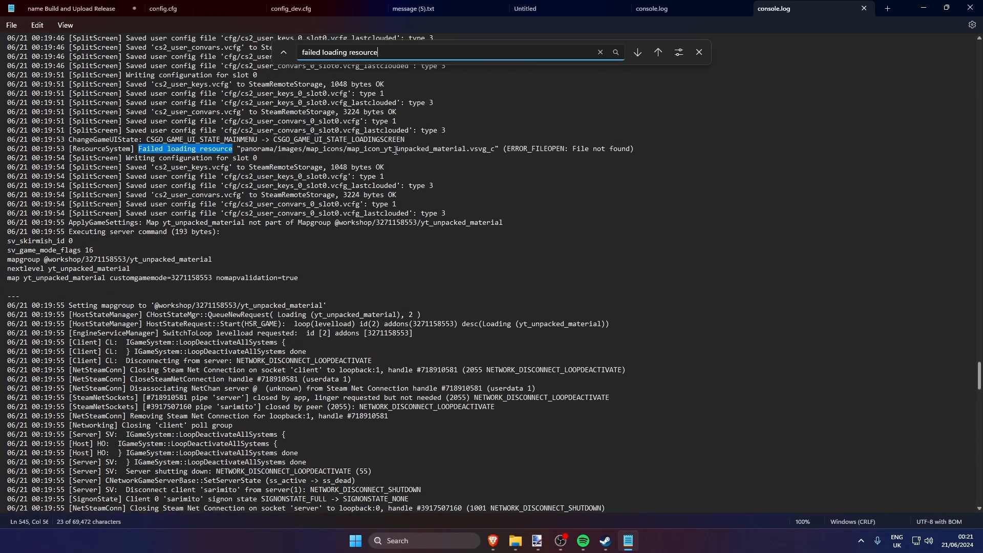
key("Return")
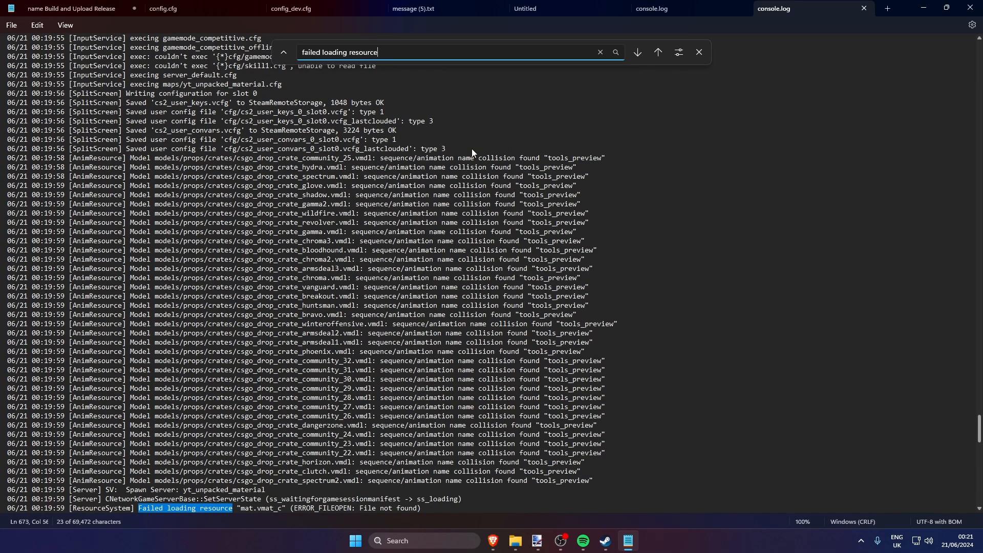
scroll(502, 207, "down", 2)
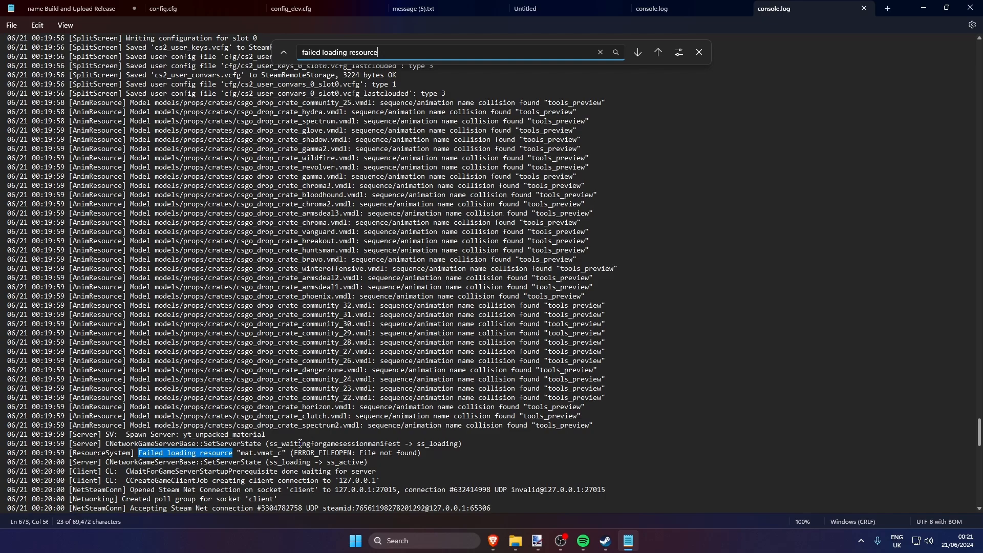
triple_click(264, 454)
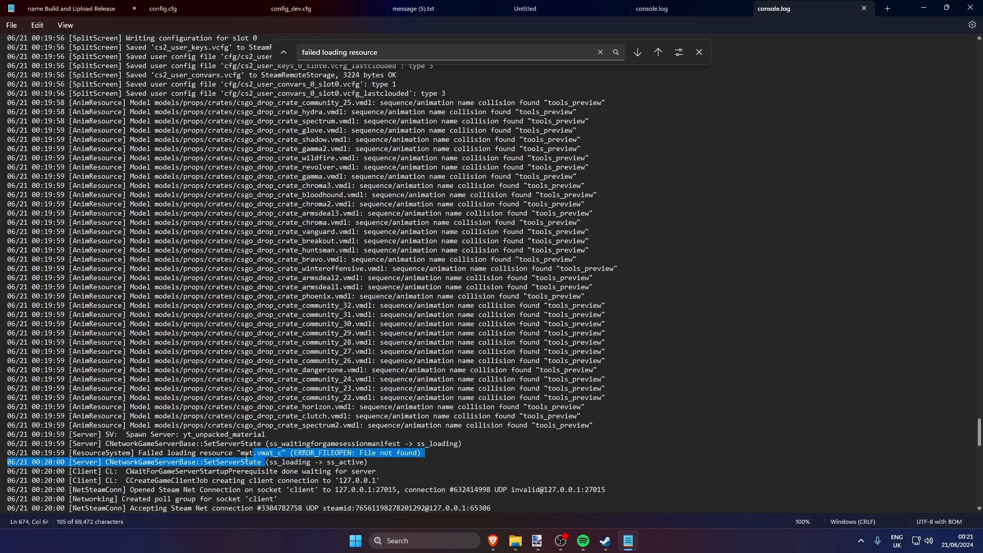
left_click_drag(241, 454, 283, 453)
left_click(278, 453)
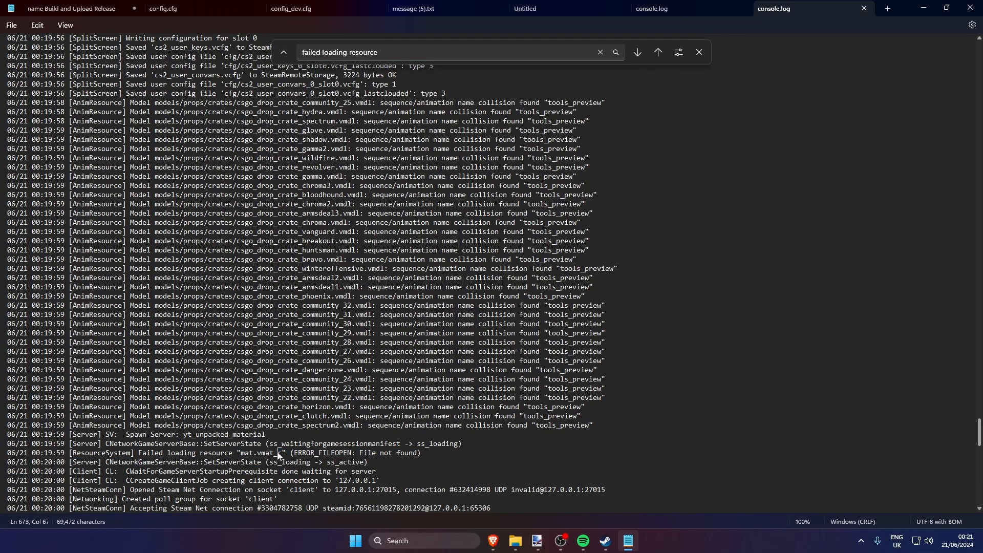
left_click(247, 454)
left_click(698, 53)
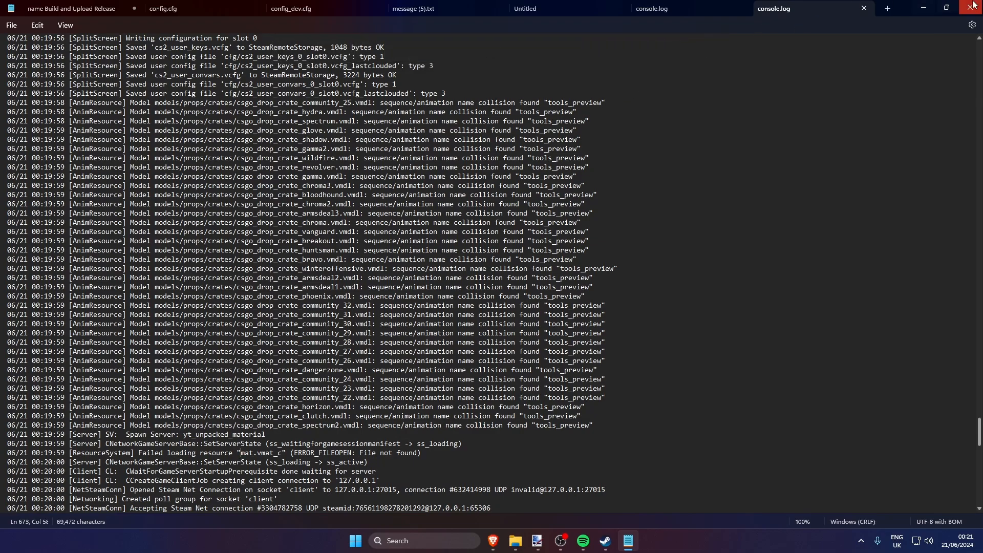
left_click(971, 8)
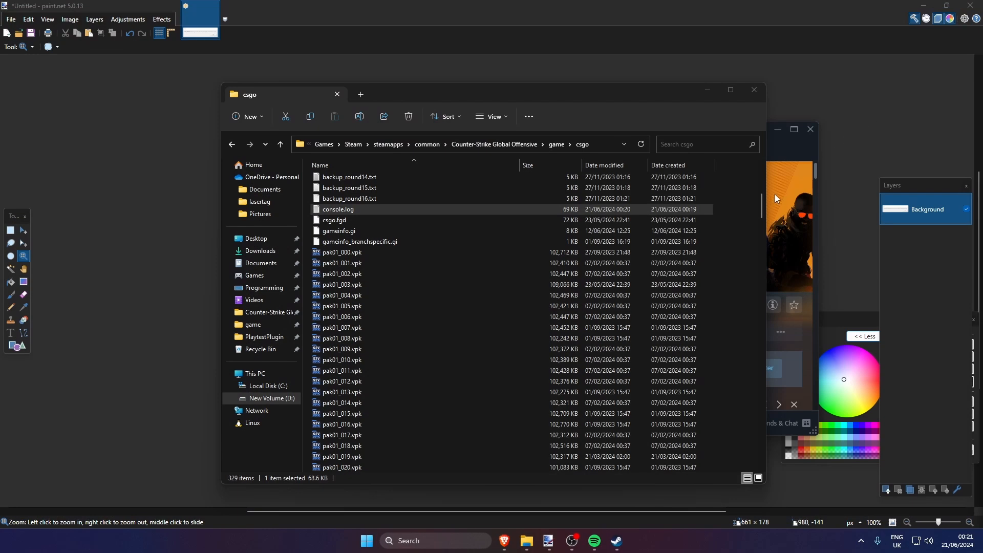
Launch Hammer CS2 and open the yt_unpacked_material addon map for editing
left_click(802, 190)
key("super")
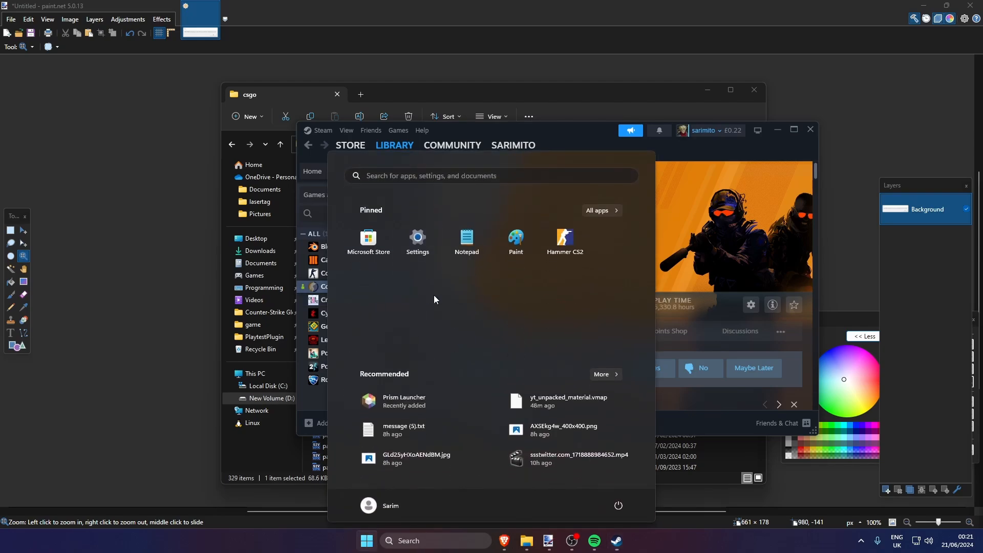
left_click(551, 243)
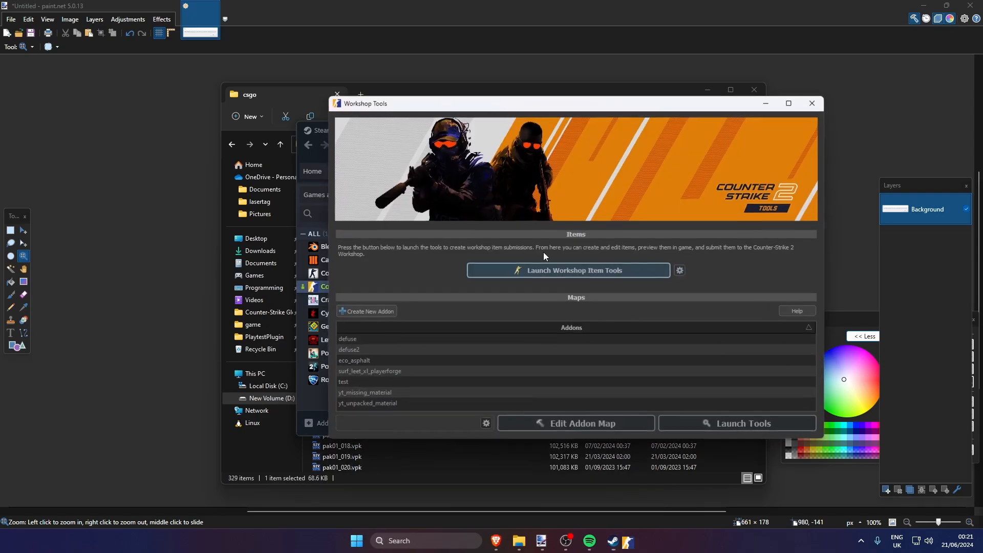
double_click(373, 405)
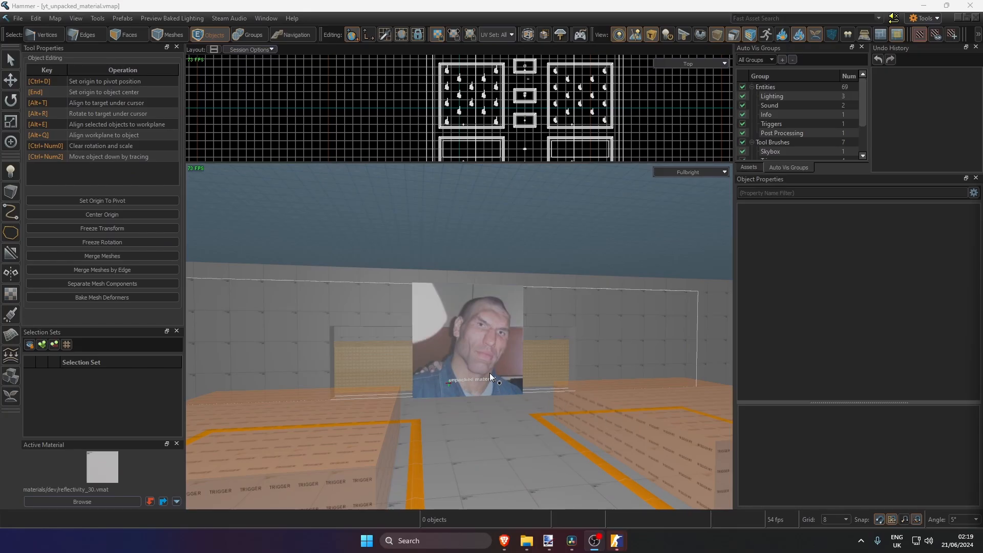
Switch to face selection and filter the active material browser to only the csgo_addons/yt_unpacked_material mod
mouse_move(490, 374)
right_mouse_down()
mouse_move(496, 382)
mouse_move(494, 370)
right_mouse_up()
key("s")
key("3")
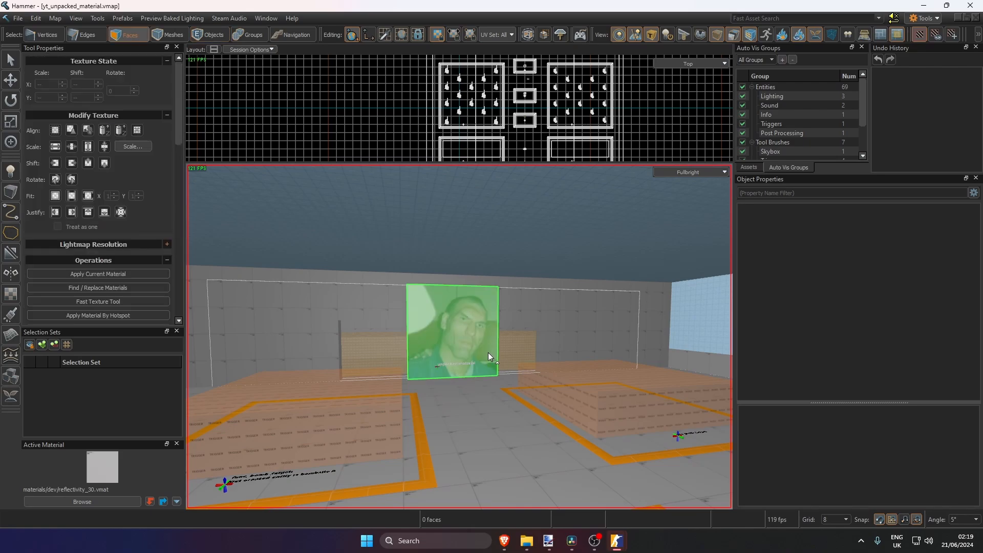
key("w")
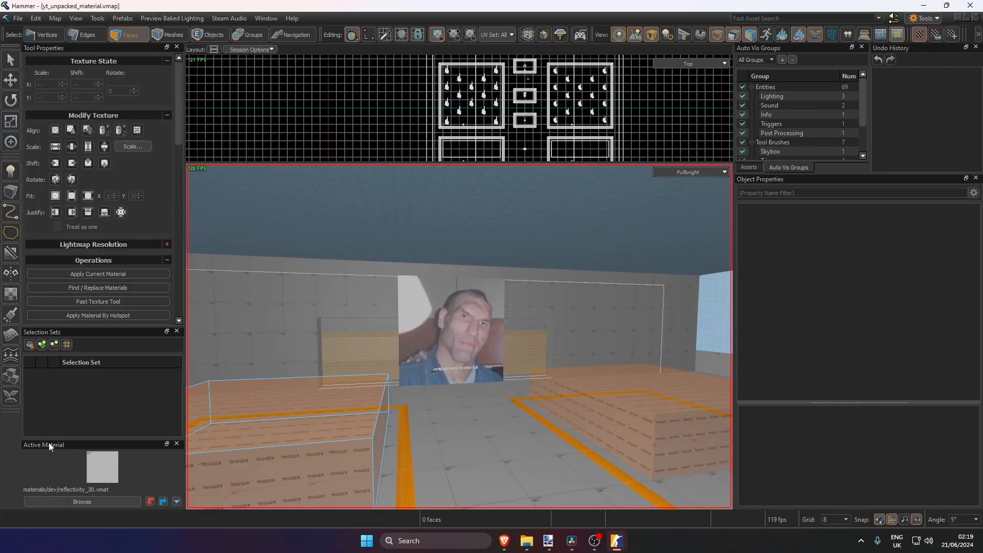
left_click(82, 501)
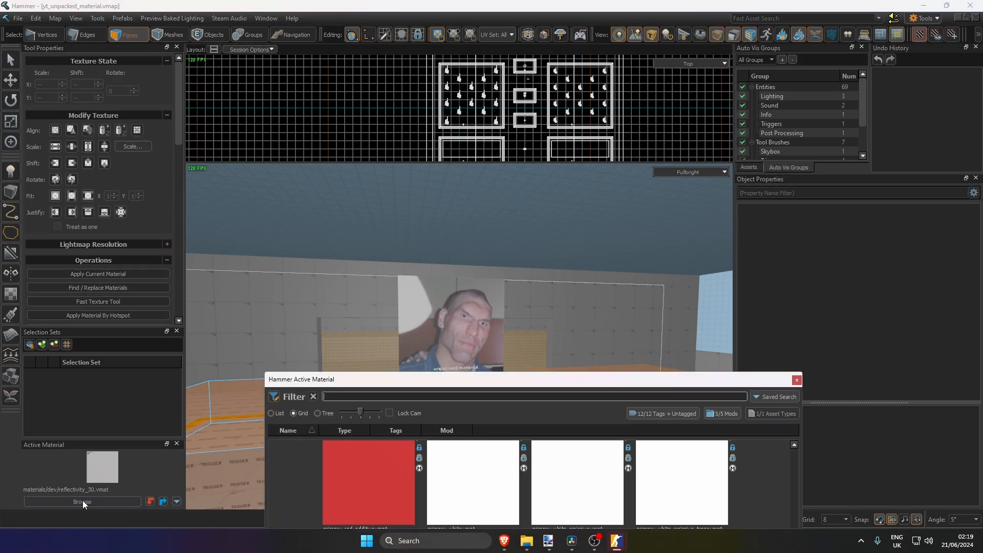
left_click_drag(483, 384, 409, 66)
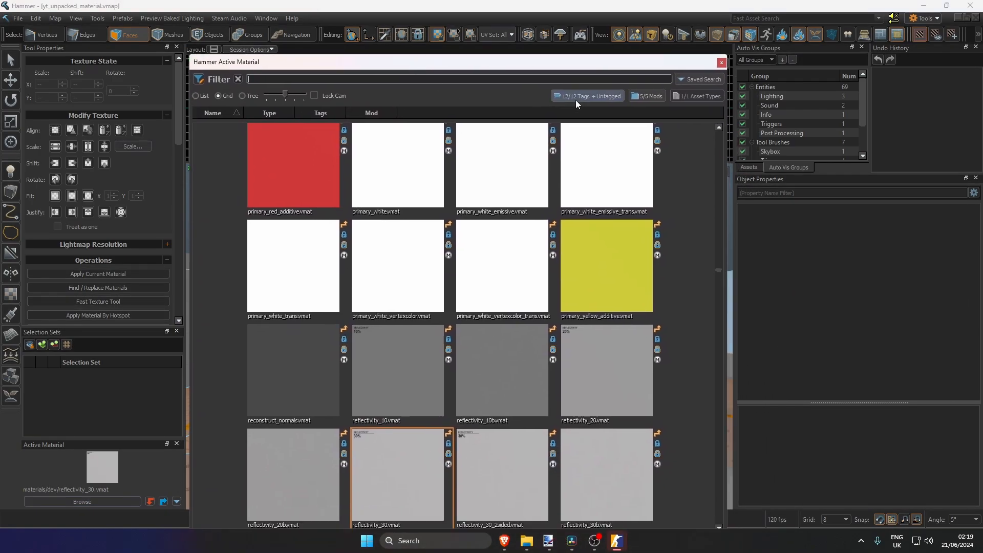
left_click(636, 96)
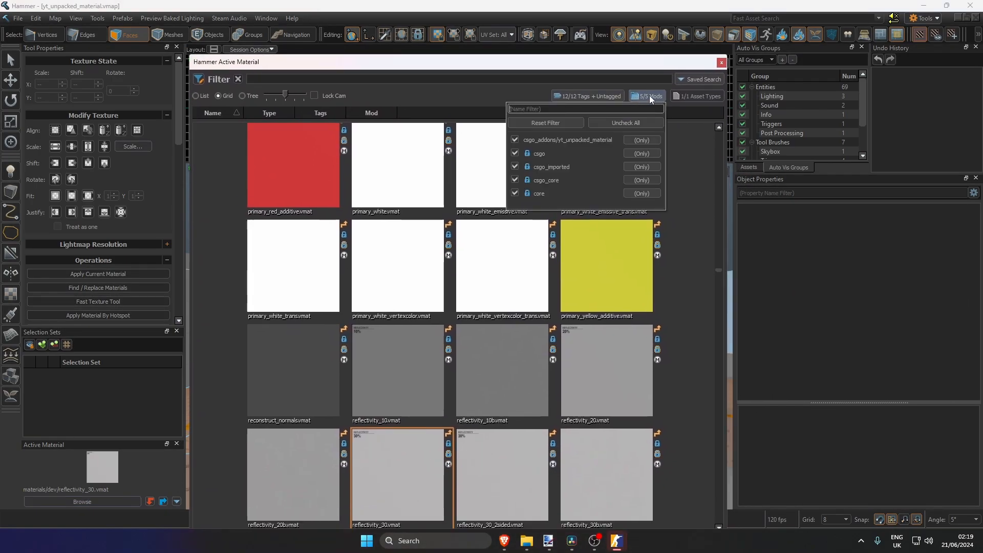
left_click(622, 124)
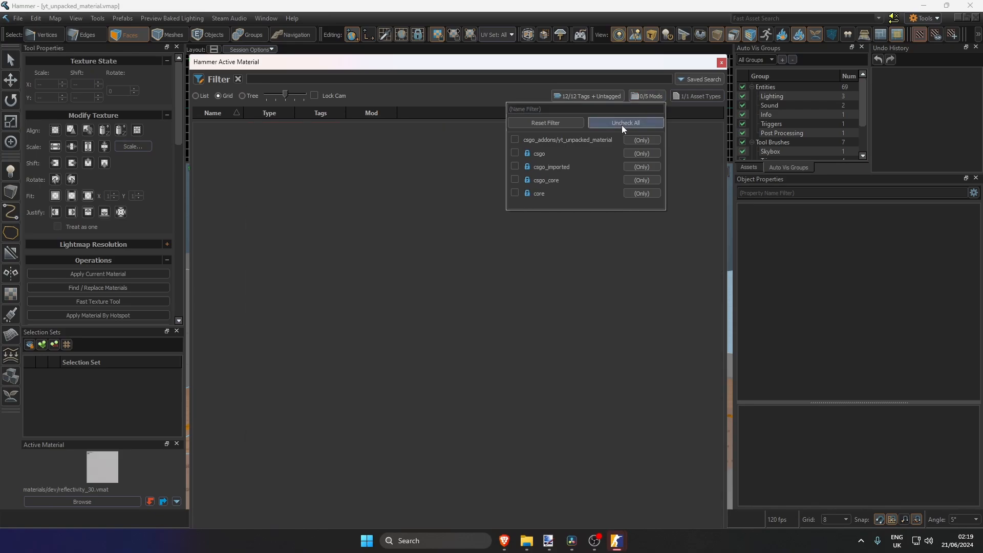
left_click(515, 139)
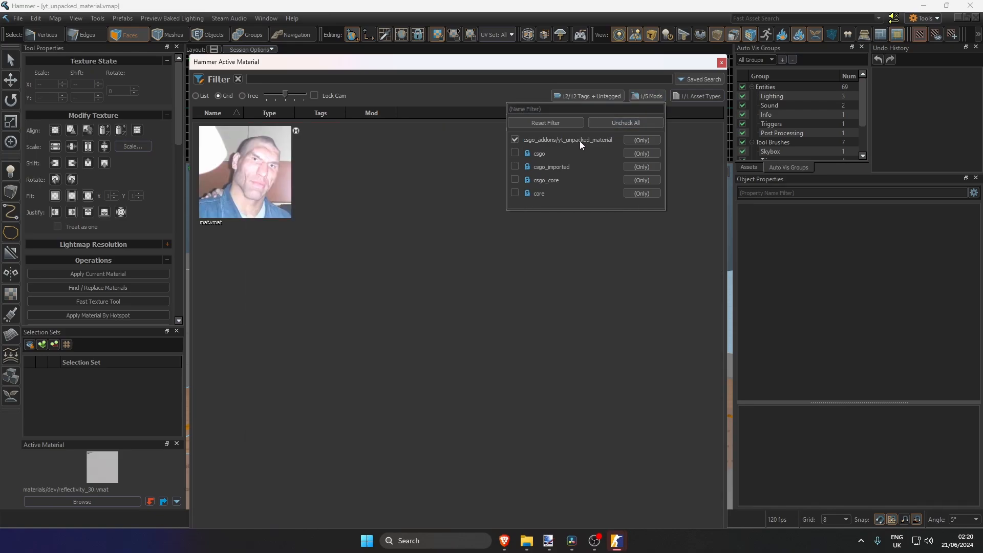
left_click(331, 228)
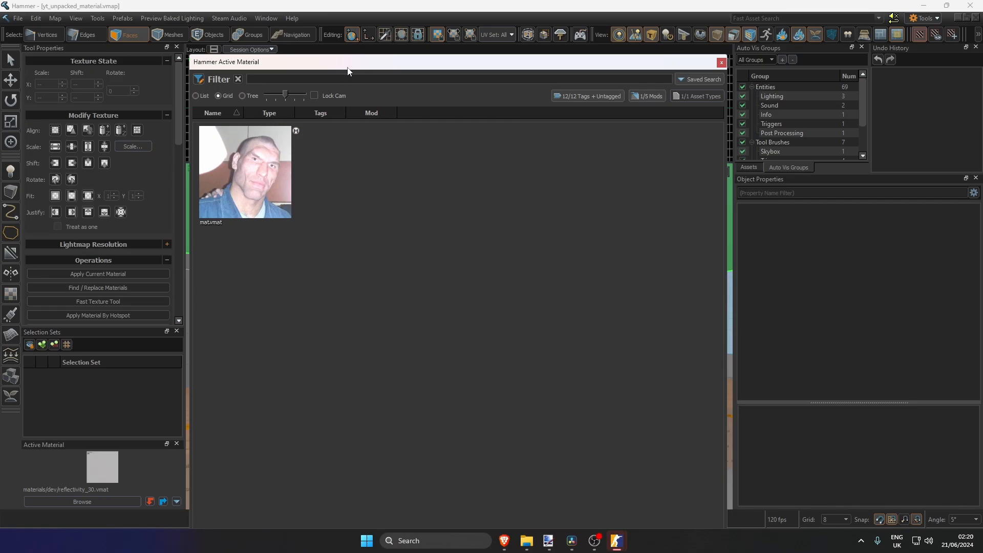
left_click_drag(351, 68, 372, 38)
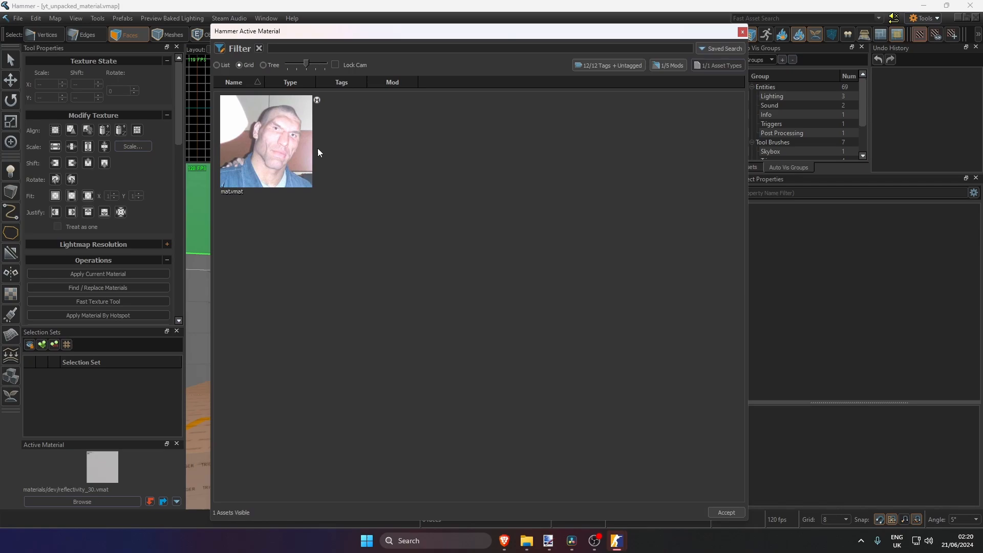
Start an asset move for the addon's mat.vmat material and dismiss the moved asset references notice
left_click(249, 144)
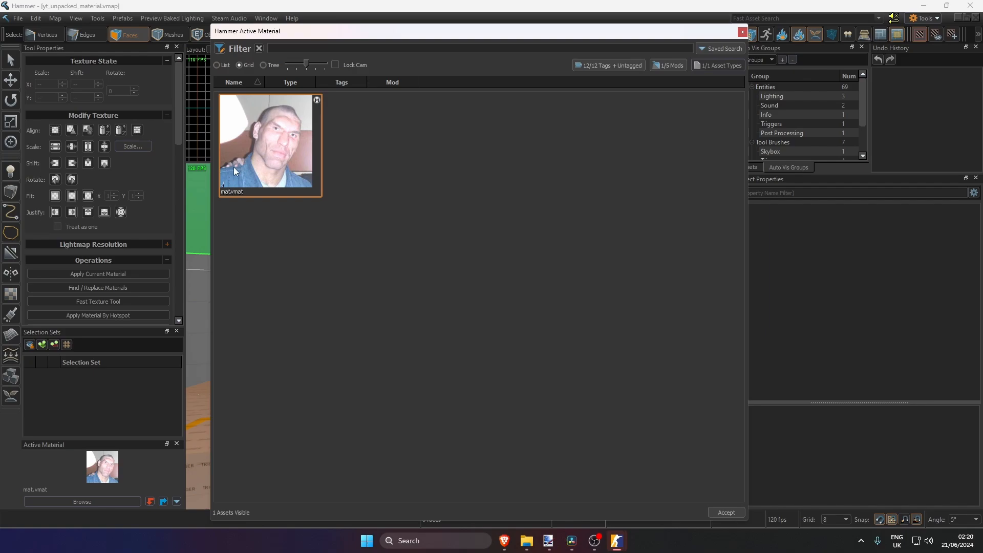
right_click(250, 142)
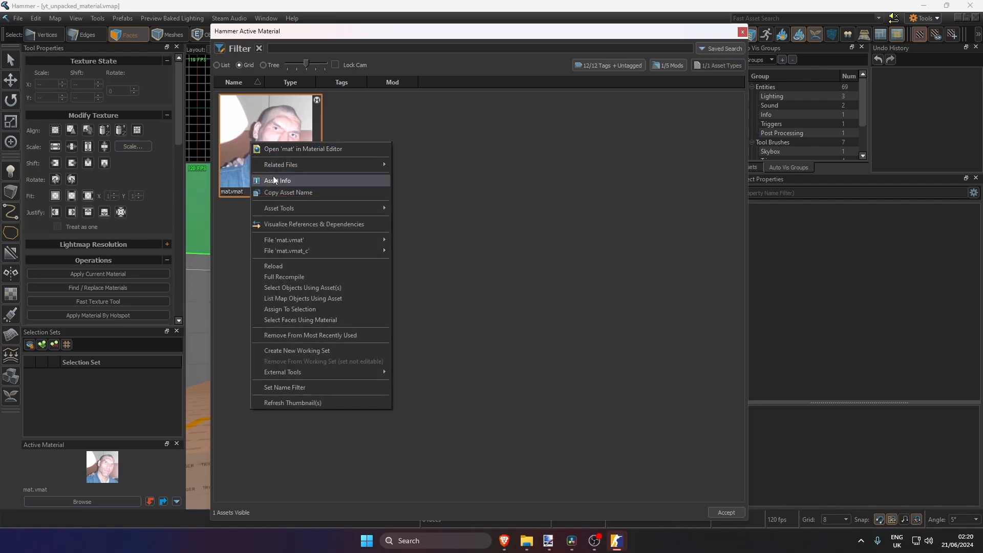
mouse_move(281, 207)
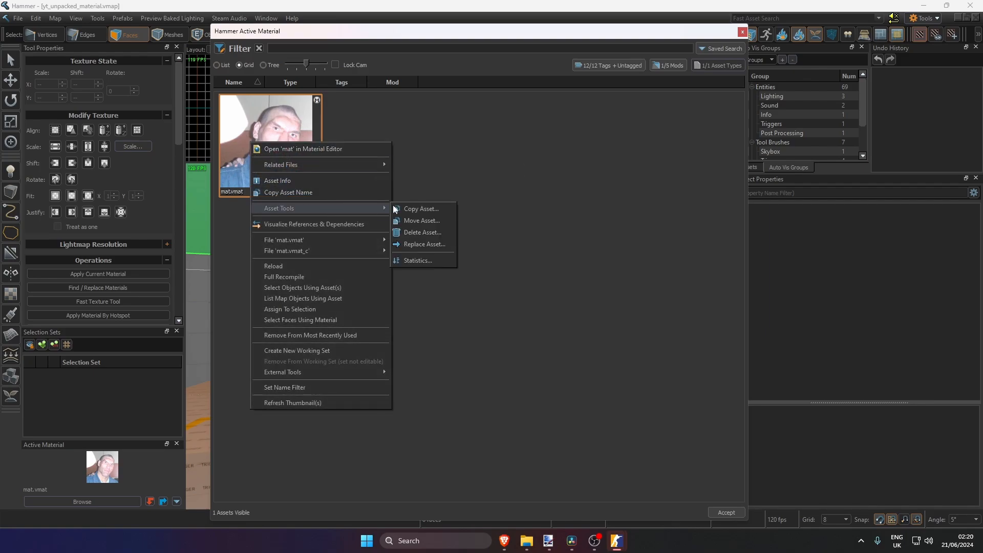
left_click(421, 220)
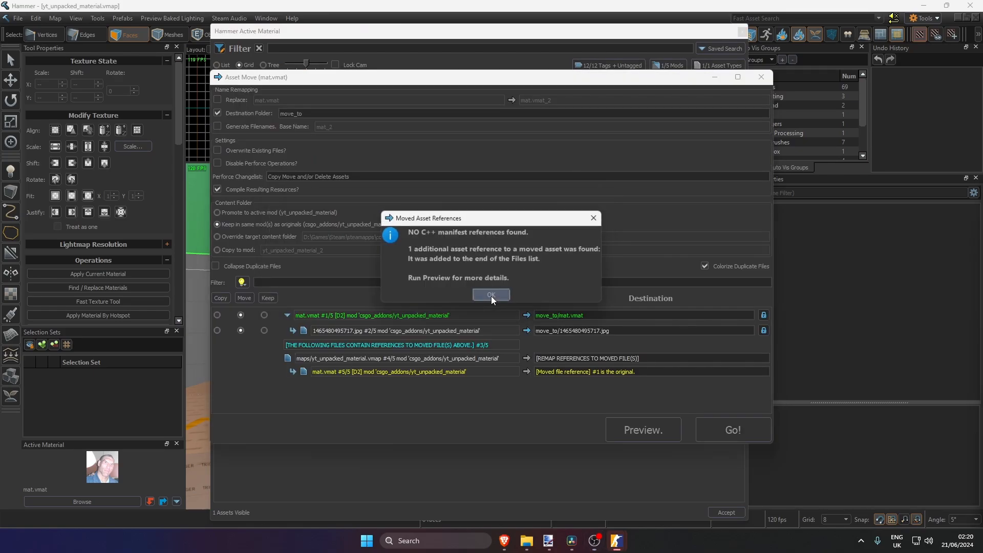
left_click(490, 296)
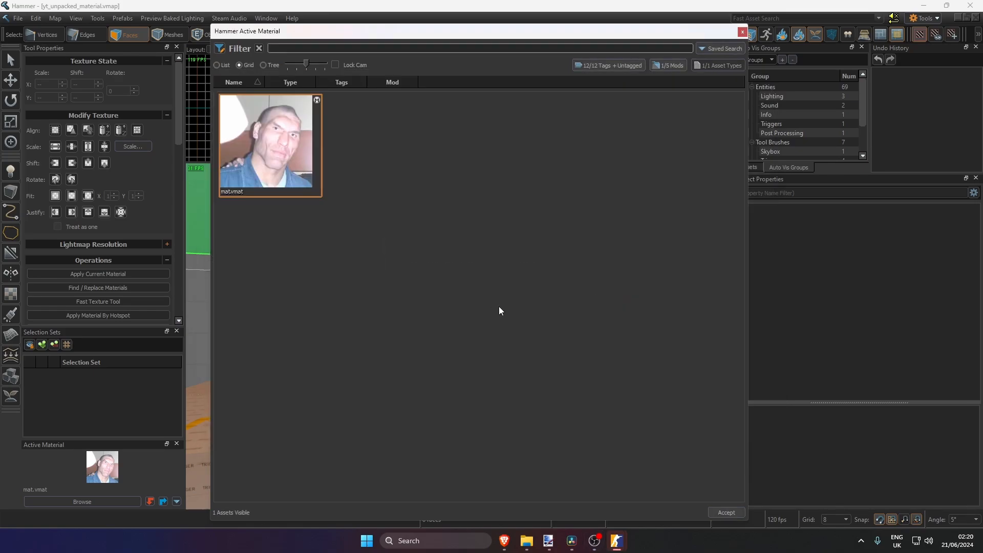
Close the active material browser and bring the Asset Move window for mat.vmat to the front
mouse_move(616, 541)
left_click(765, 487)
left_click(742, 31)
mouse_move(616, 541)
left_click(763, 492)
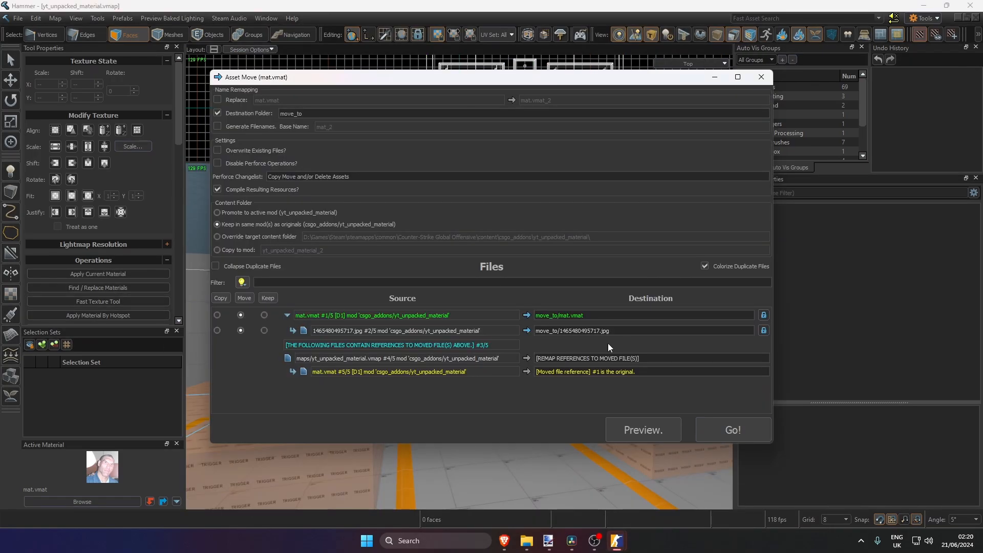
Set the destination folder of the asset move to materials/interesting_face
double_click(283, 113)
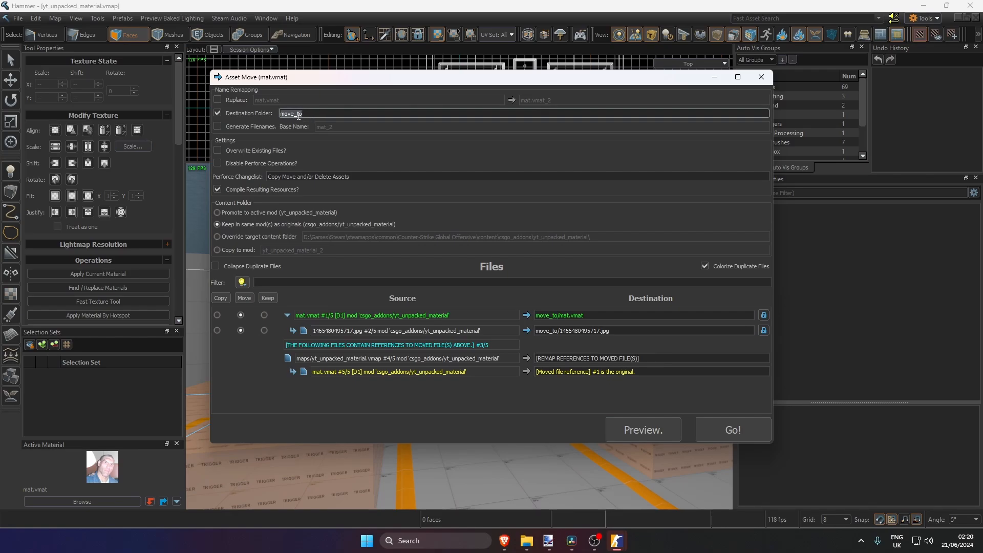
type("materials")
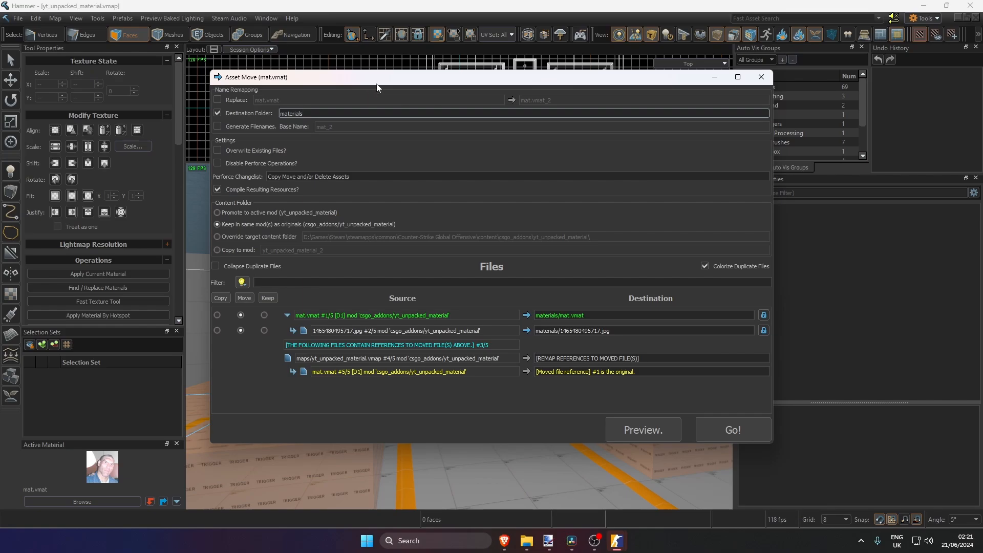
left_click_drag(377, 84, 695, 114)
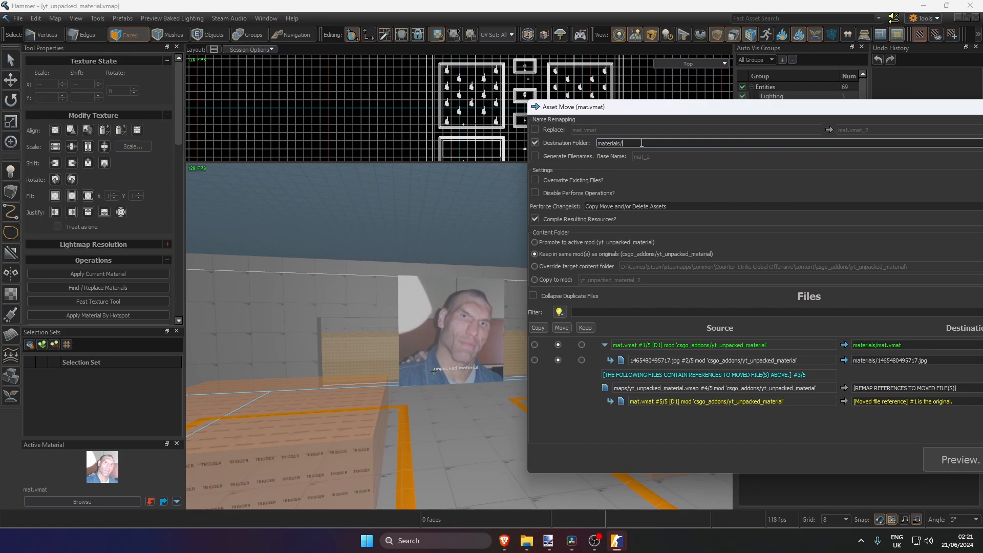
type("interesting_face")
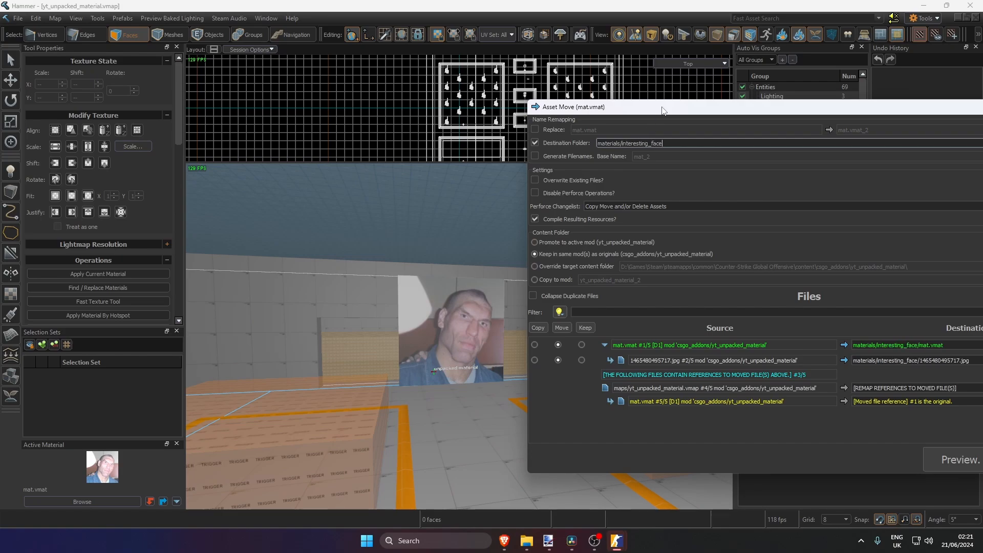
left_click_drag(663, 110, 428, 70)
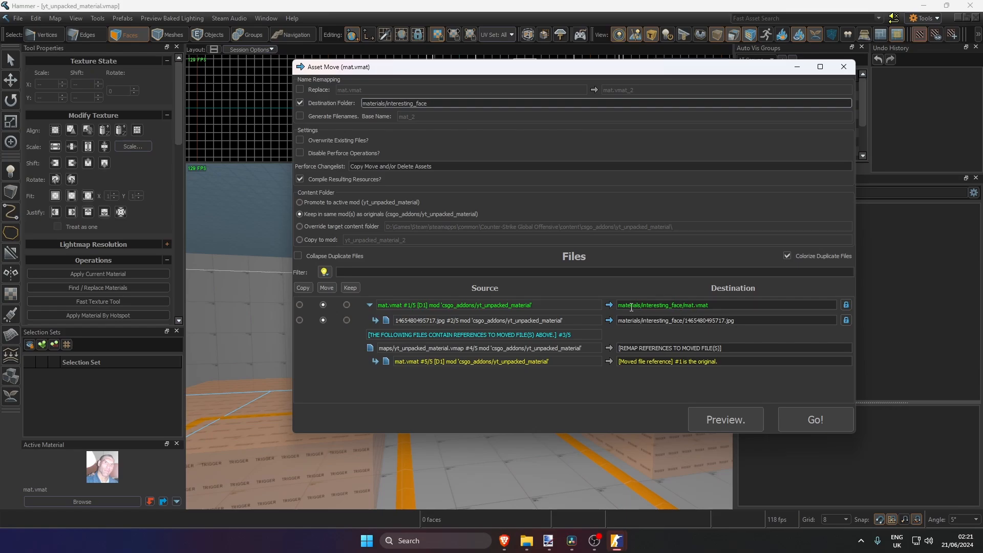
Check the destination path of mat.vmat, run the asset move, and close its result window
left_click_drag(632, 306, 622, 305)
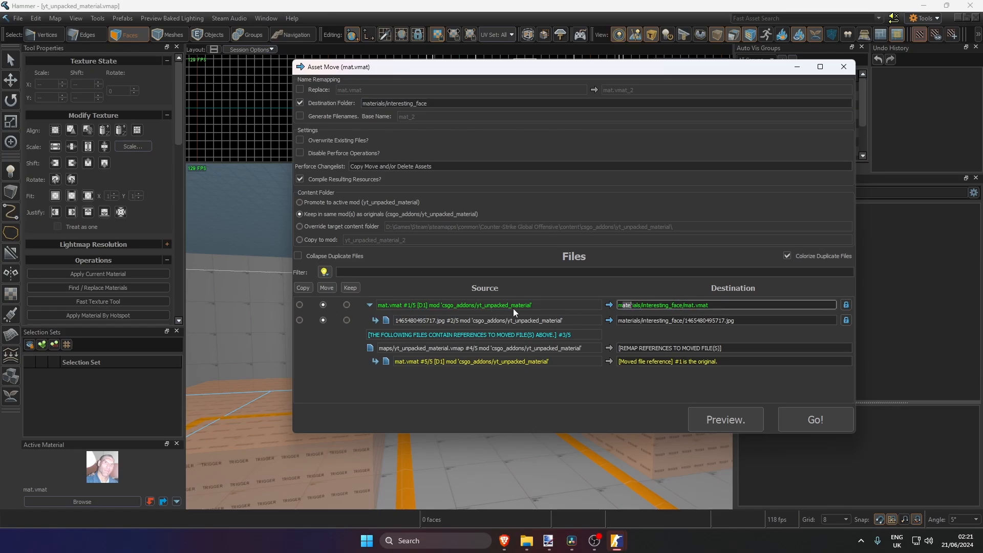
left_click(631, 305)
left_click_drag(643, 306, 712, 306)
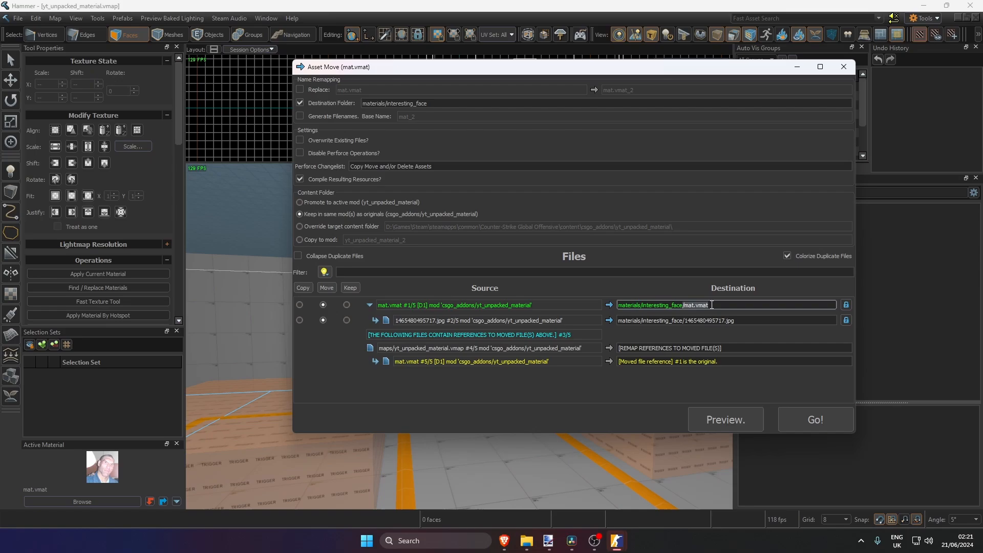
left_click(807, 419)
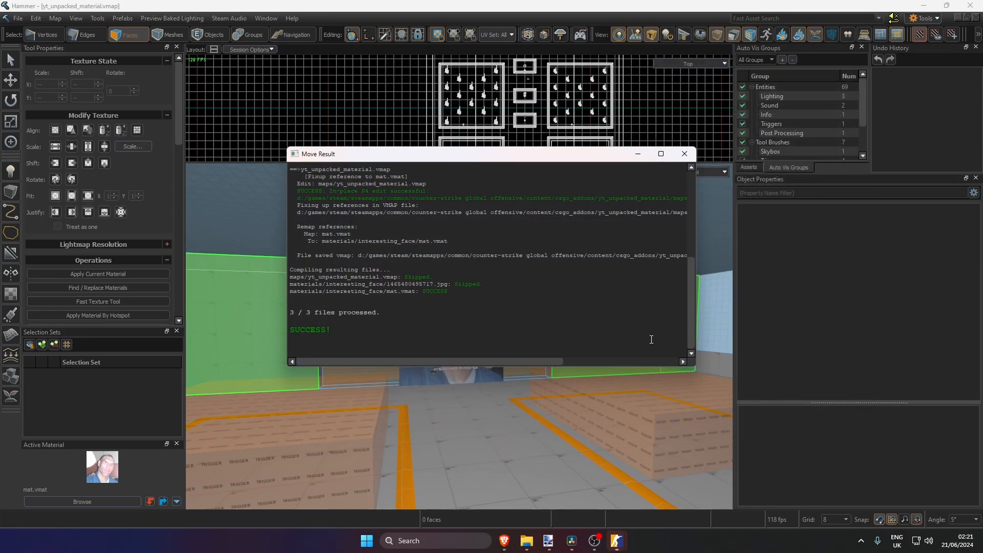
left_click(684, 153)
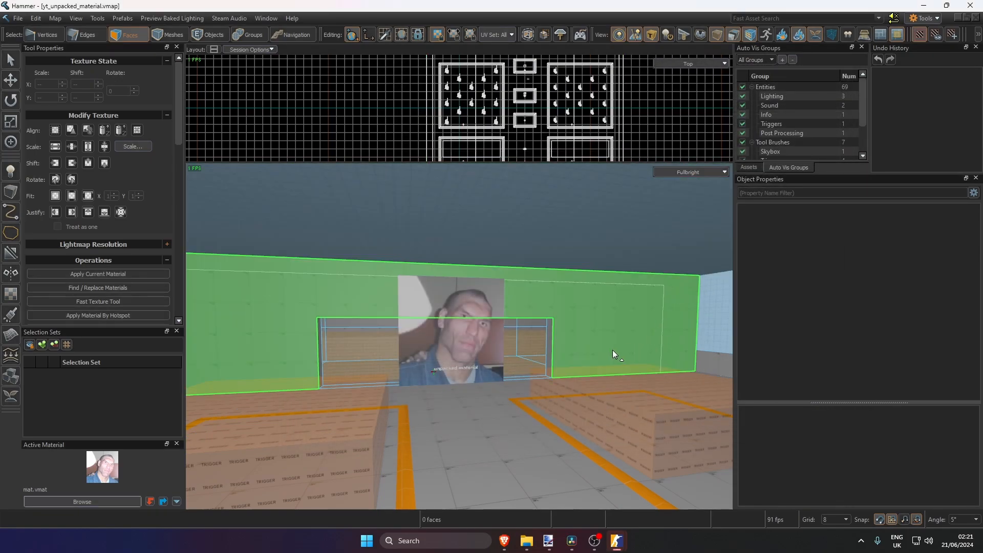
Select all faces in the map that use the active mat.vmat material
right_click_drag(610, 348, 610, 349)
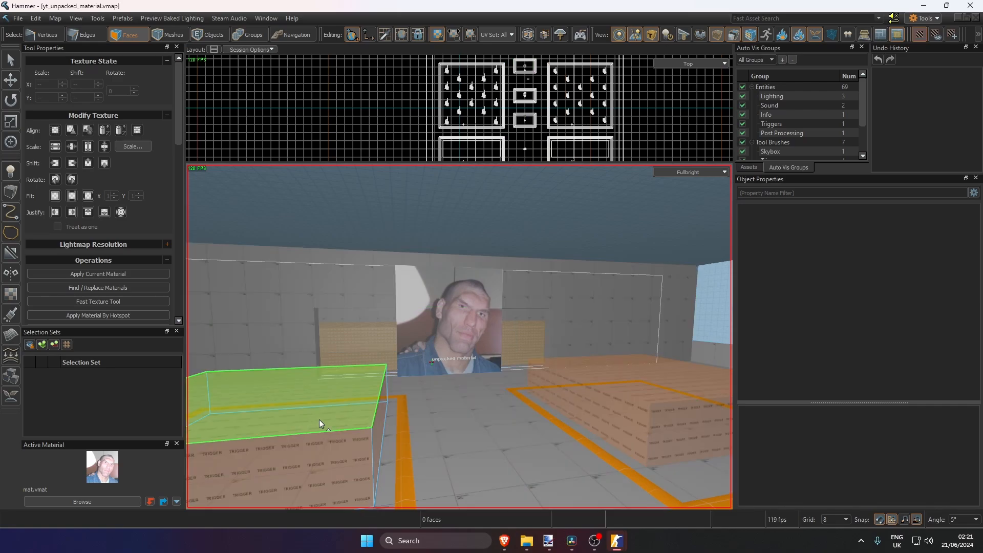
right_click(108, 470)
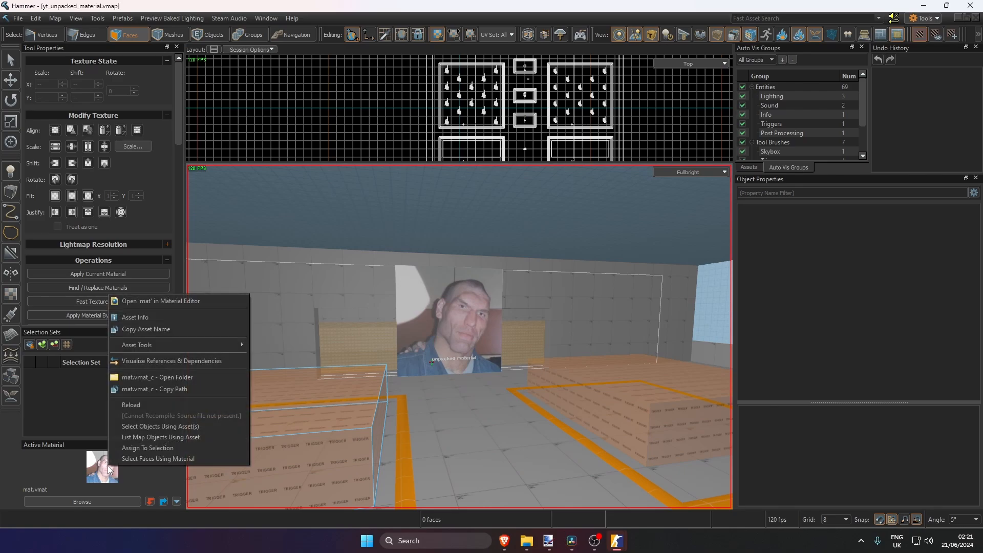
left_click(138, 459)
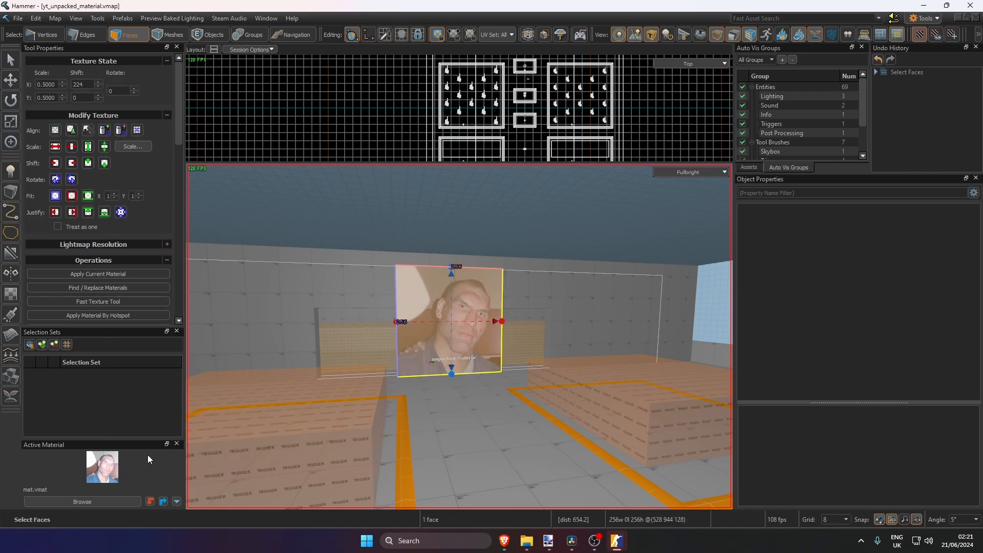
Browse the active materials and limit the mod filter to csgo_addons/yt_unpacked_material by excluding the csgo and core mods
left_click(97, 500)
left_click(663, 67)
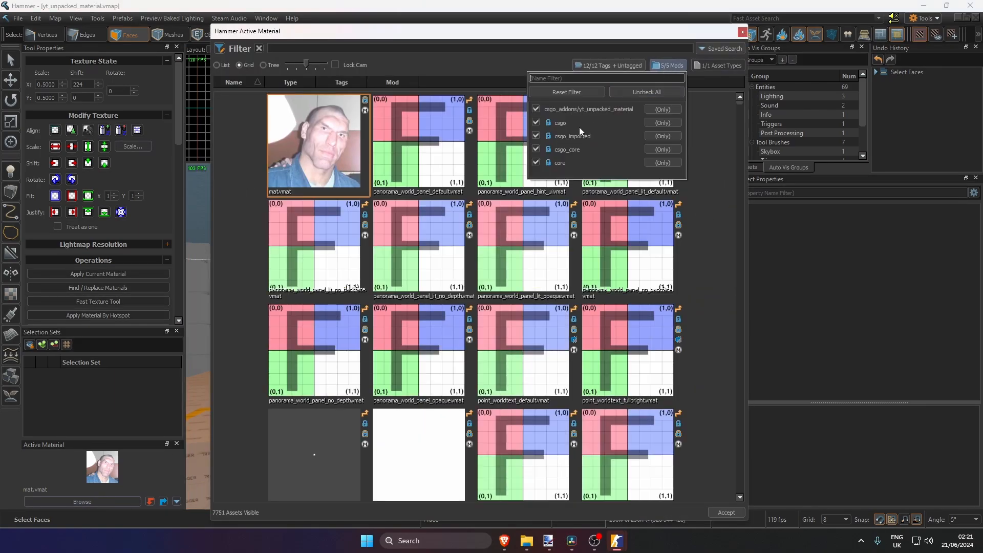
left_click(557, 123)
left_click(549, 150)
left_click(544, 162)
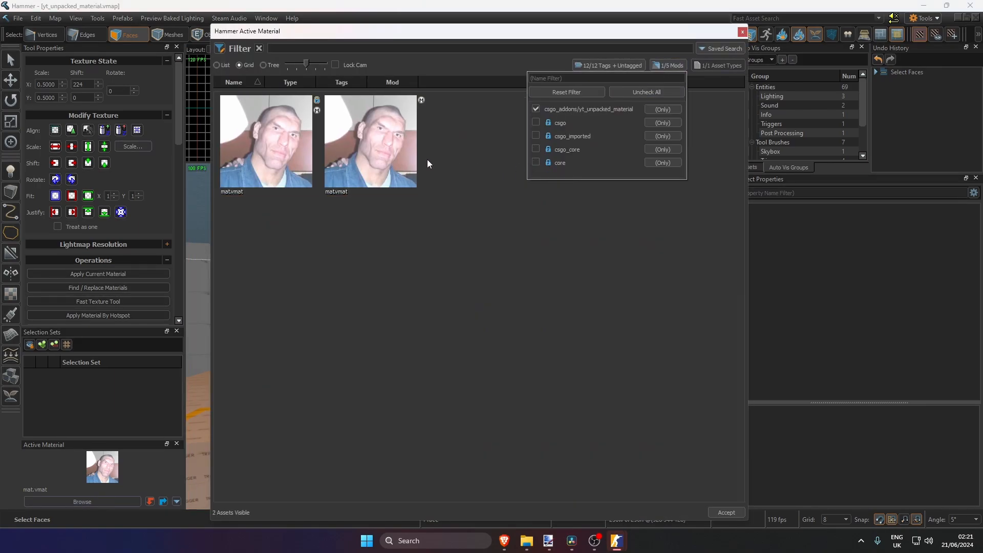
Make the moved materials/interesting_face/mat.vmat the active material and apply it to the selected face
left_click(284, 152)
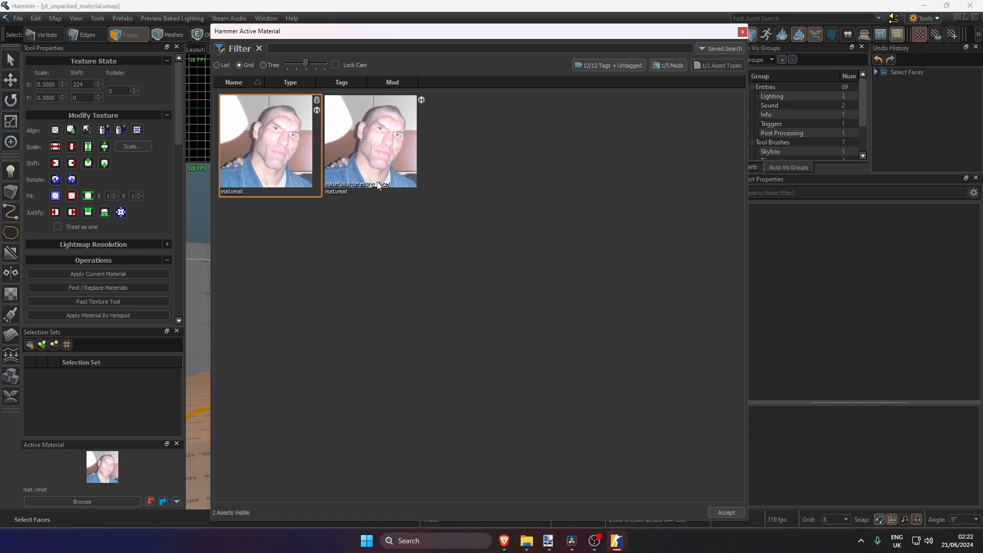
double_click(374, 151)
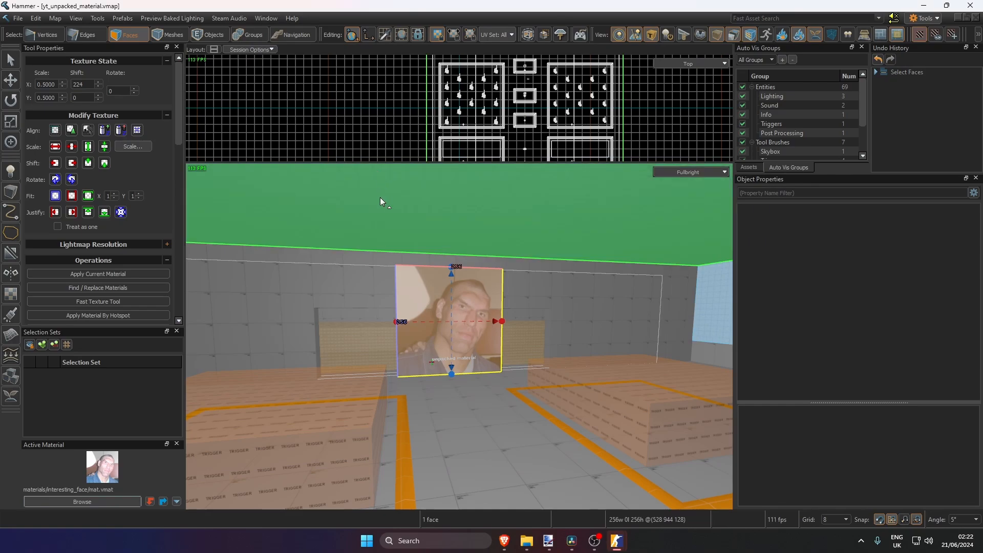
key("shift+t")
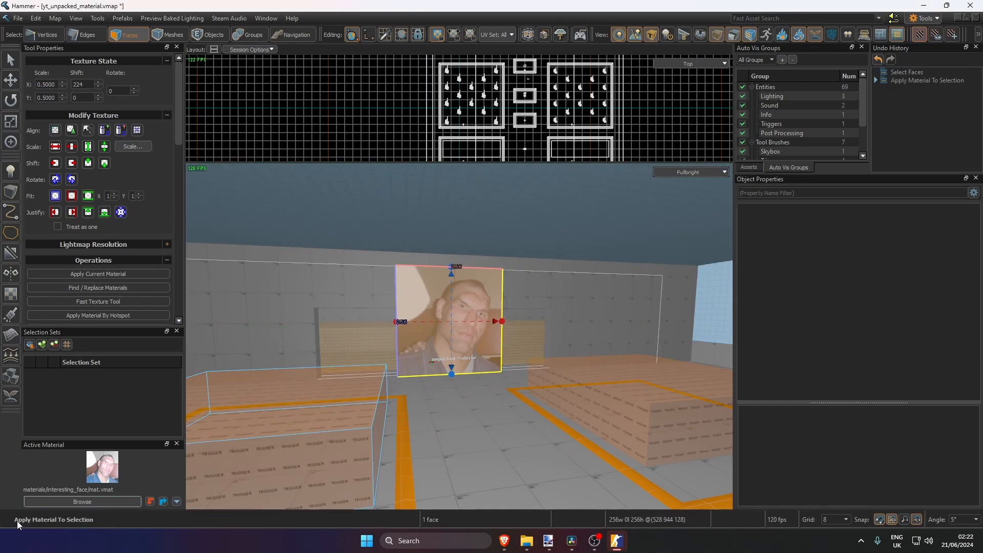
Sample the wall's material and the portrait face's material to verify the assigned path, and save the map
scroll(302, 393, "down", 3)
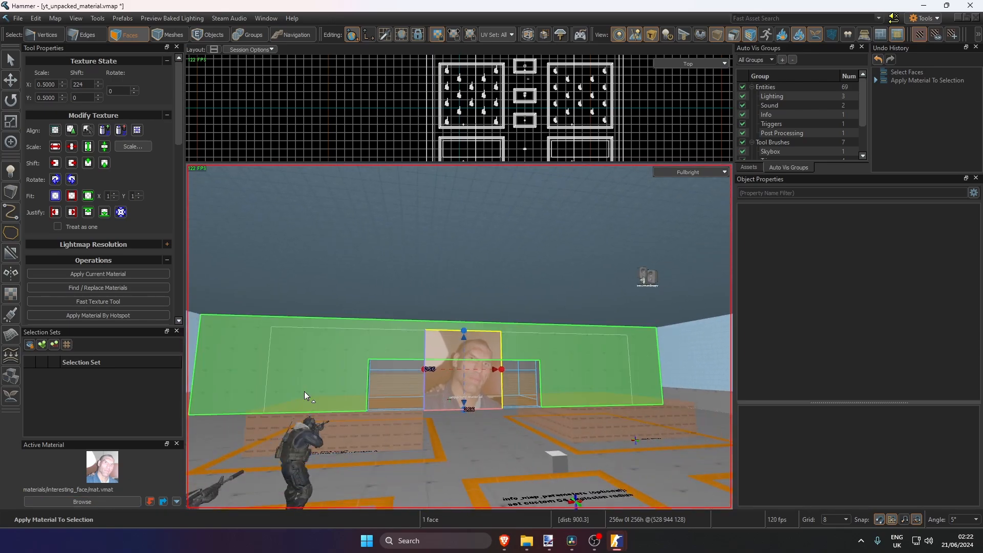
scroll(304, 391, "up", 5)
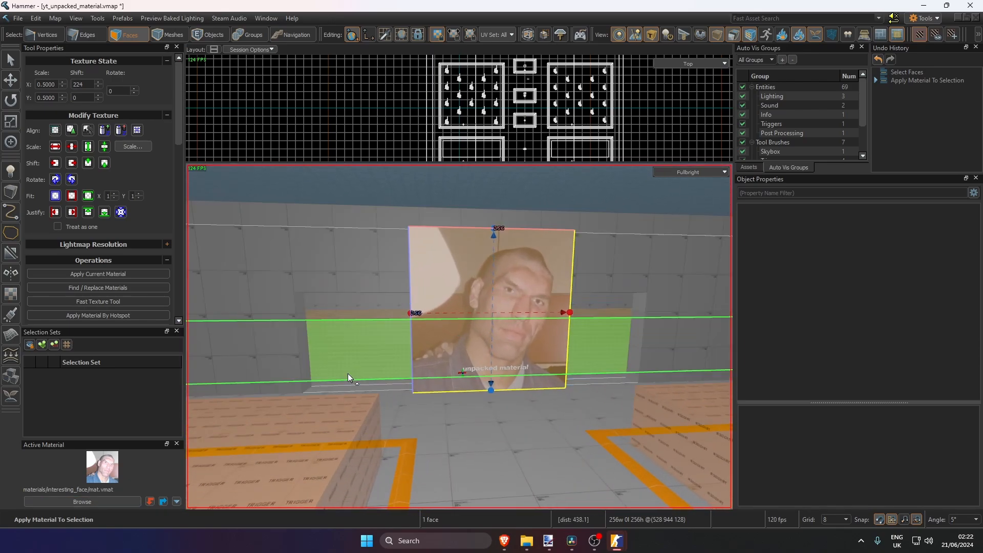
left_click(331, 287, "alt")
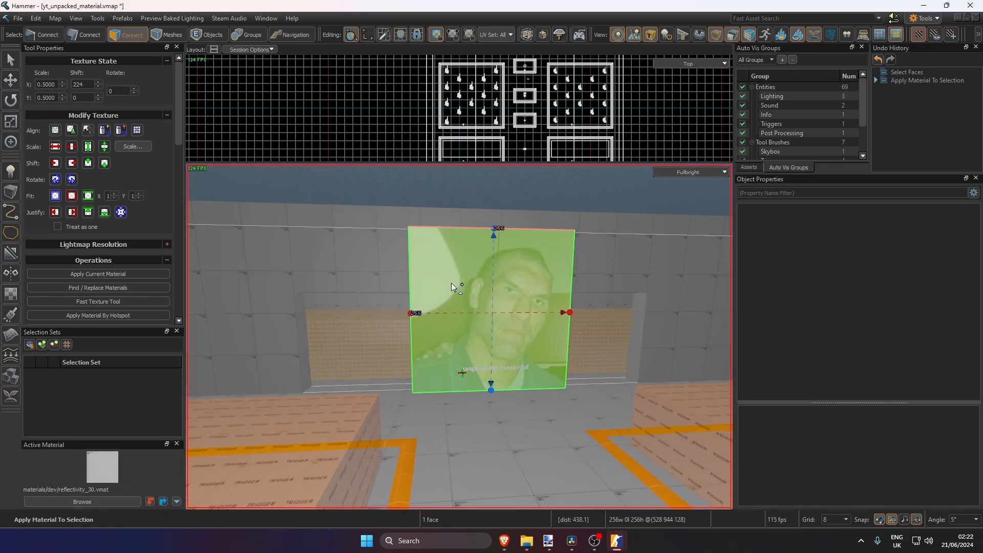
left_click(450, 283, "alt")
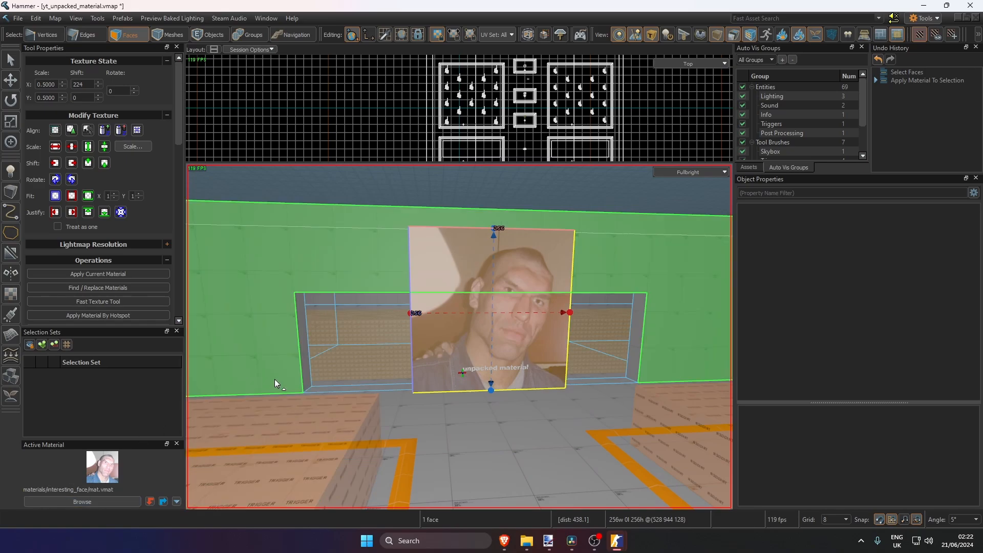
scroll(274, 379, "down", 5)
key("ctrl+s")
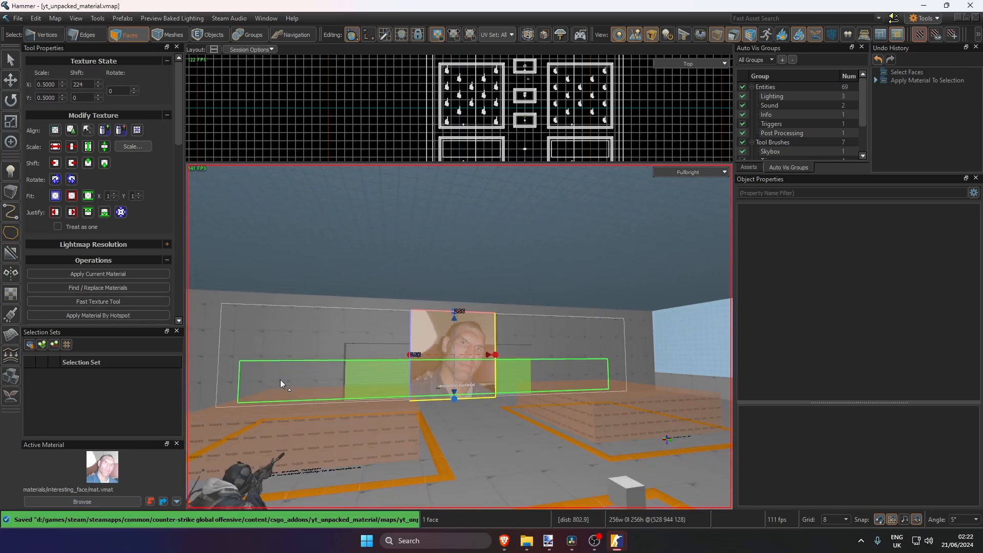
Switch to group selection mode with nothing selected and save the map again
scroll(281, 379, "up", 3)
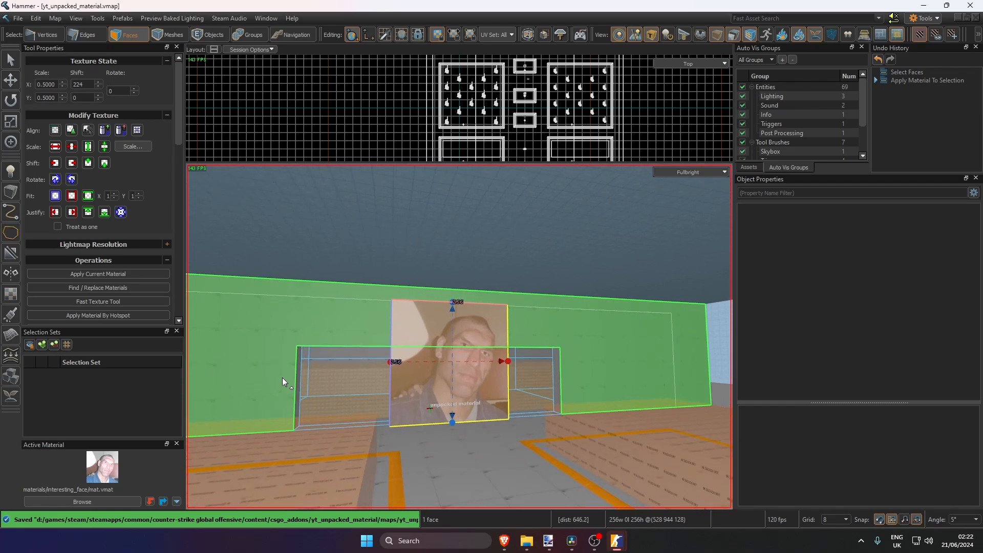
scroll(282, 377, "up", 2)
scroll(281, 377, "down", 5)
scroll(389, 310, "up", 2)
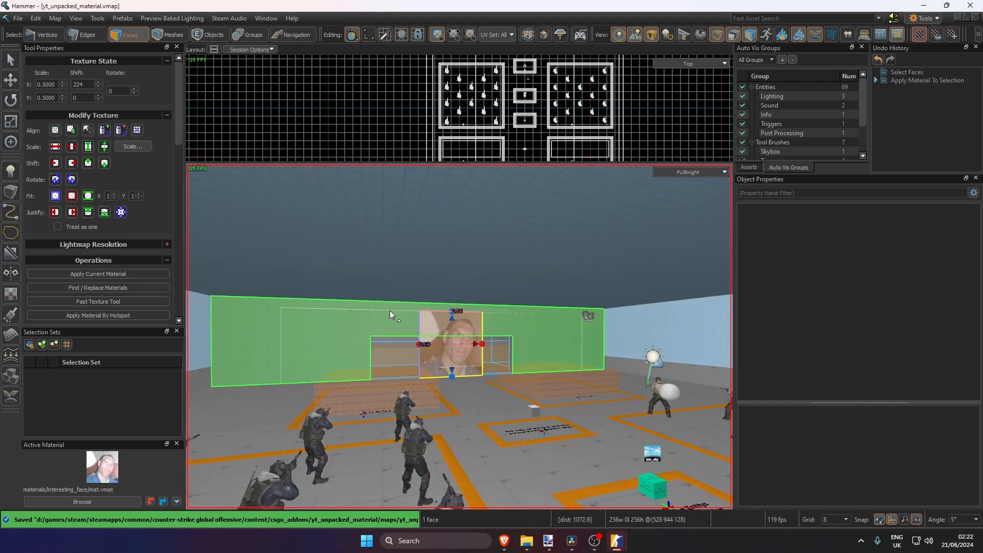
key("6")
scroll(390, 397, "up", 4)
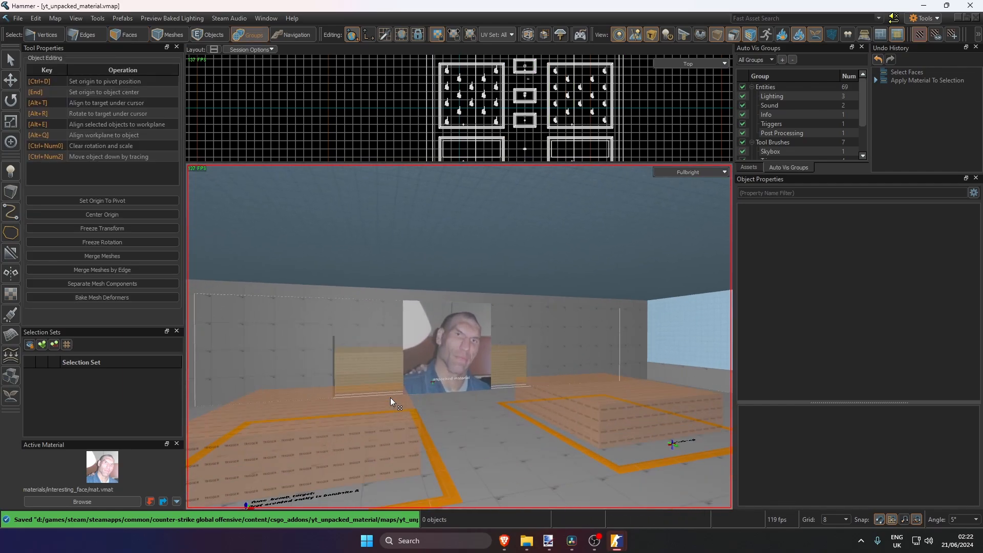
key("ctrl+s")
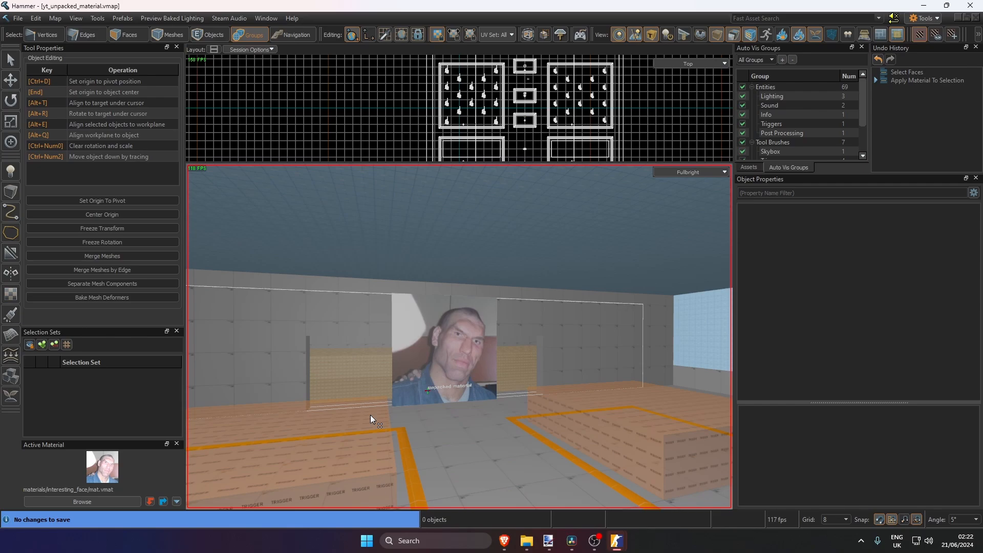
scroll(370, 414, "up", 3)
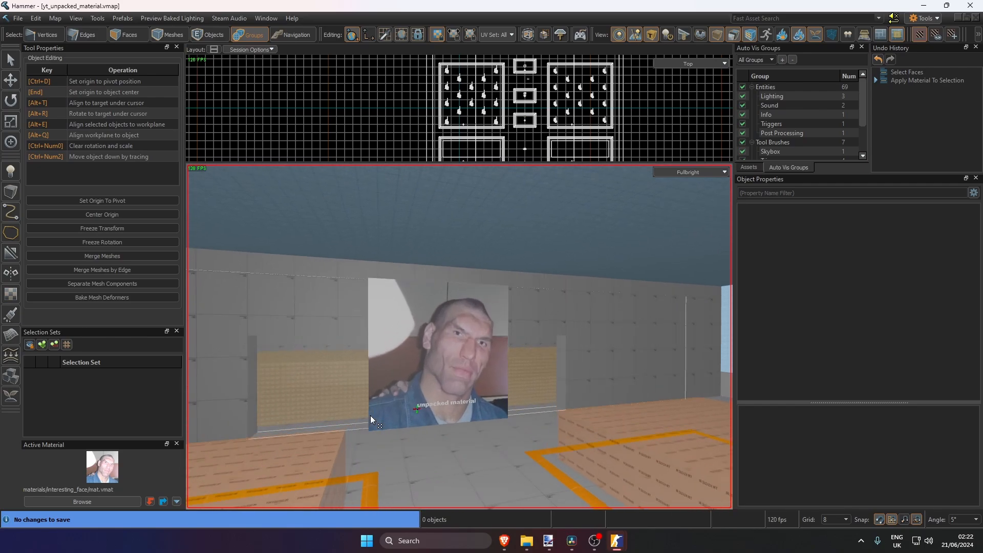